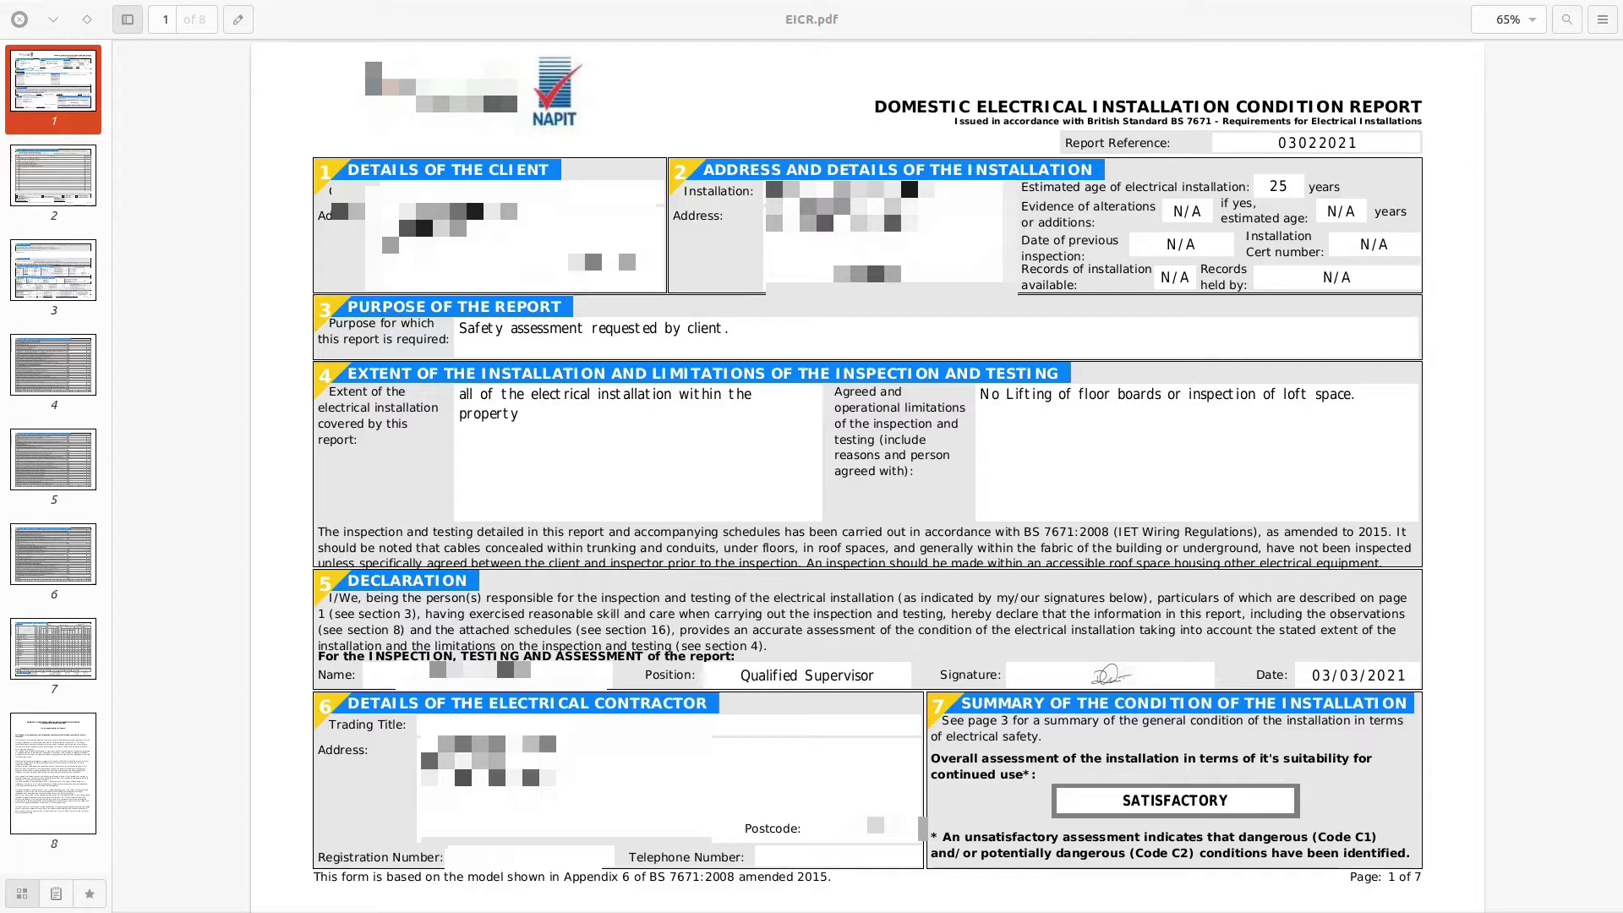
# Step: Look over page 2's observations, then show page 3 with the recommendations and supply details
pyautogui.click(37, 181)
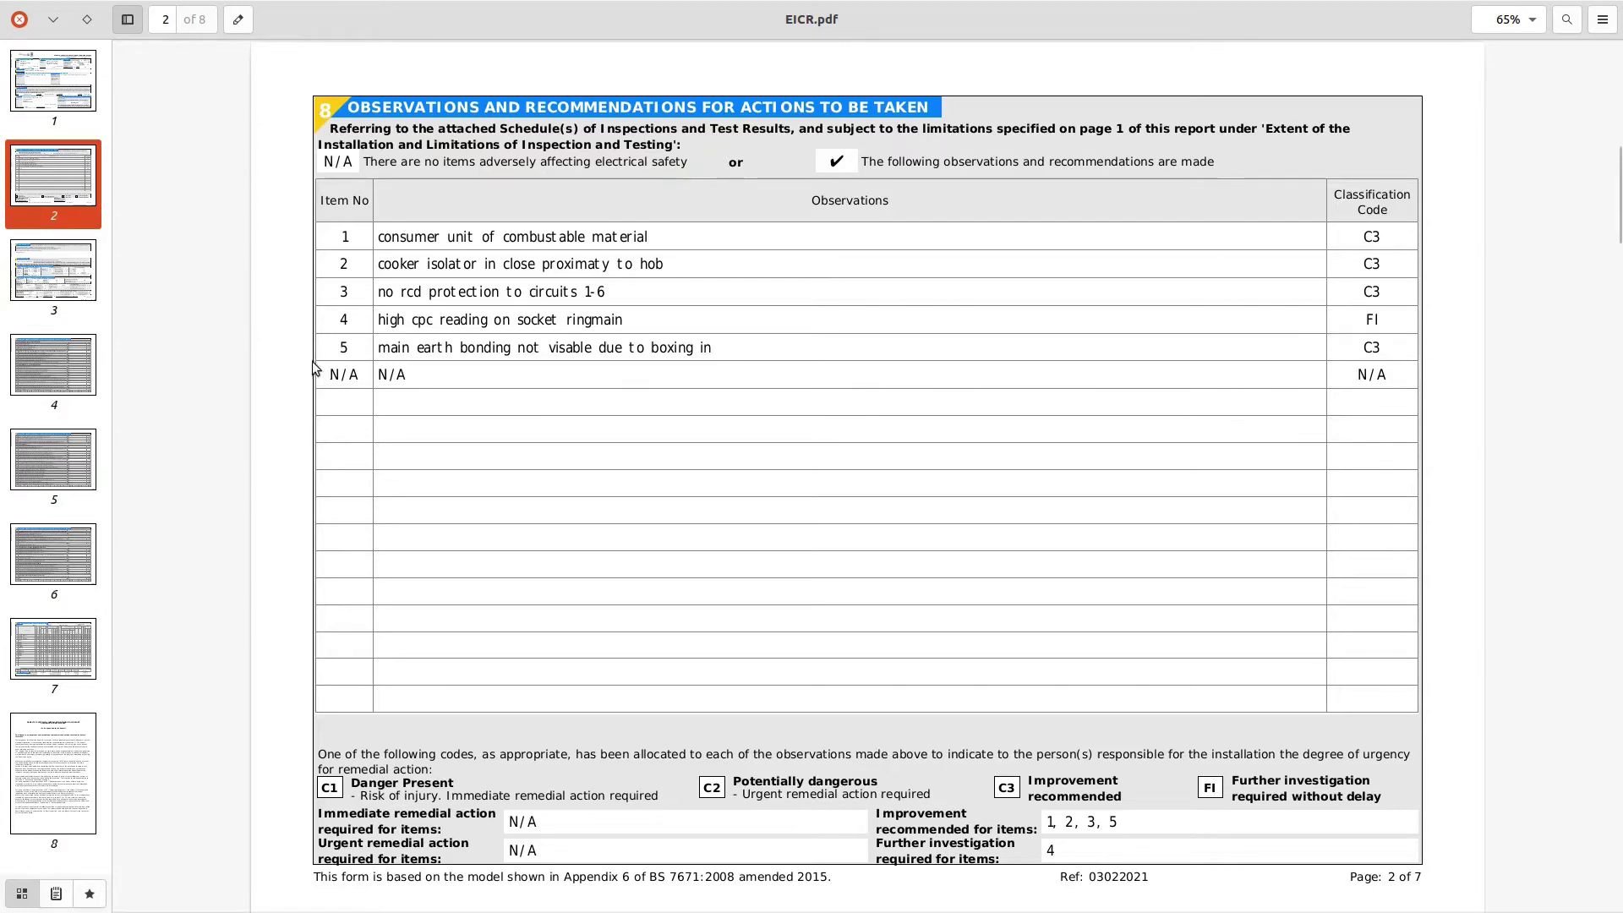
pyautogui.click(108, 275)
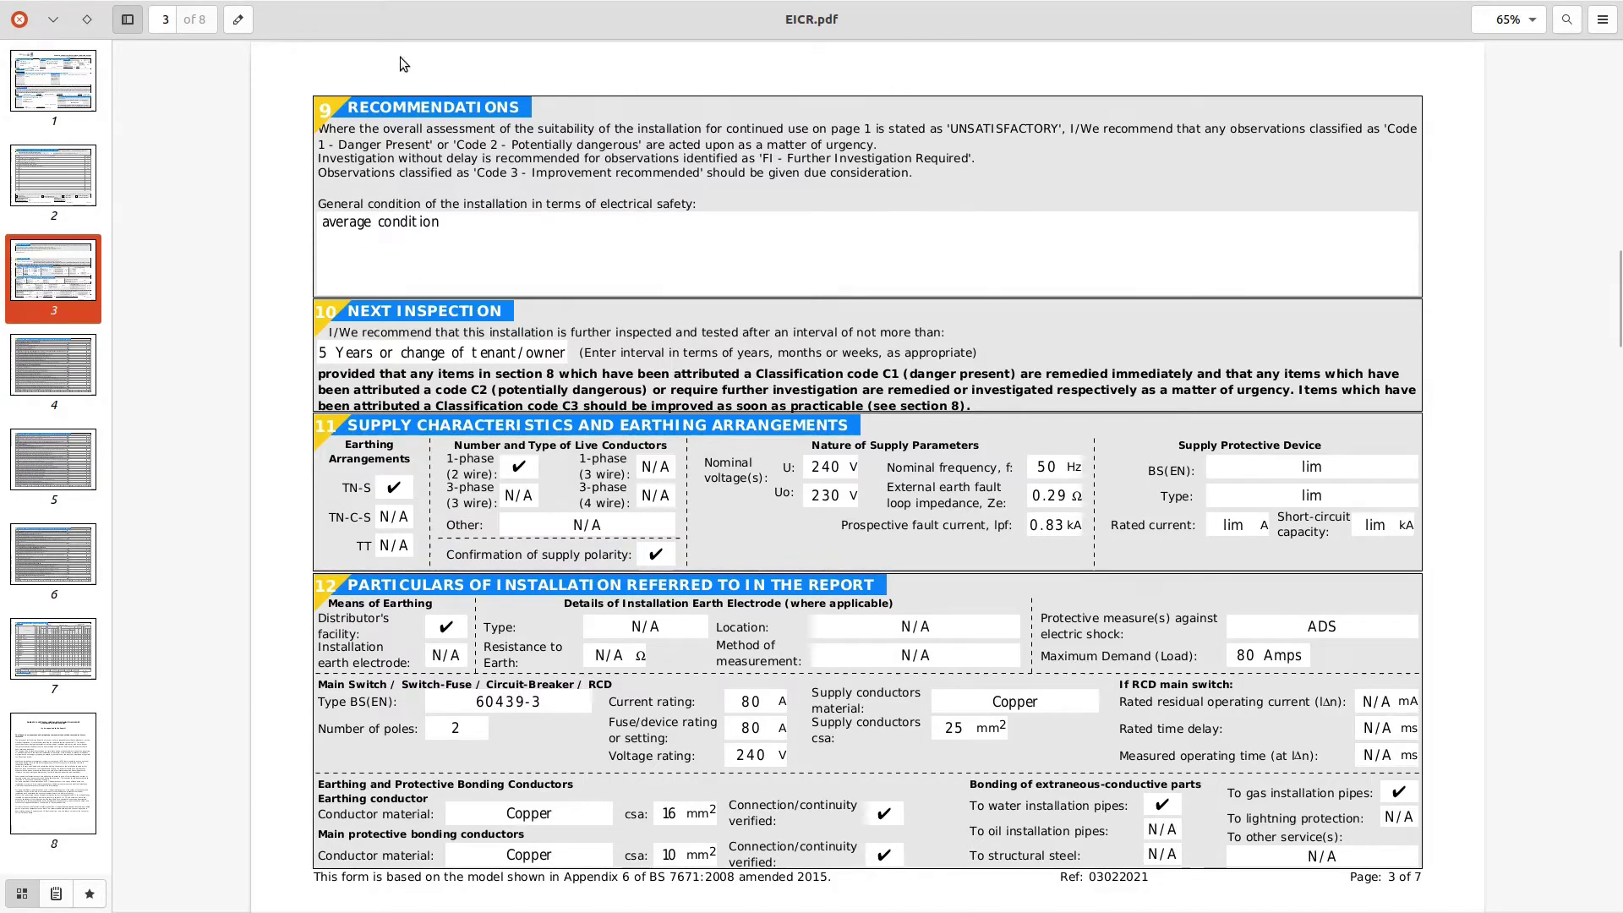
# Step: Select the 'average condition' line in section 9 of page 3
pyautogui.tripleClick(341, 231)
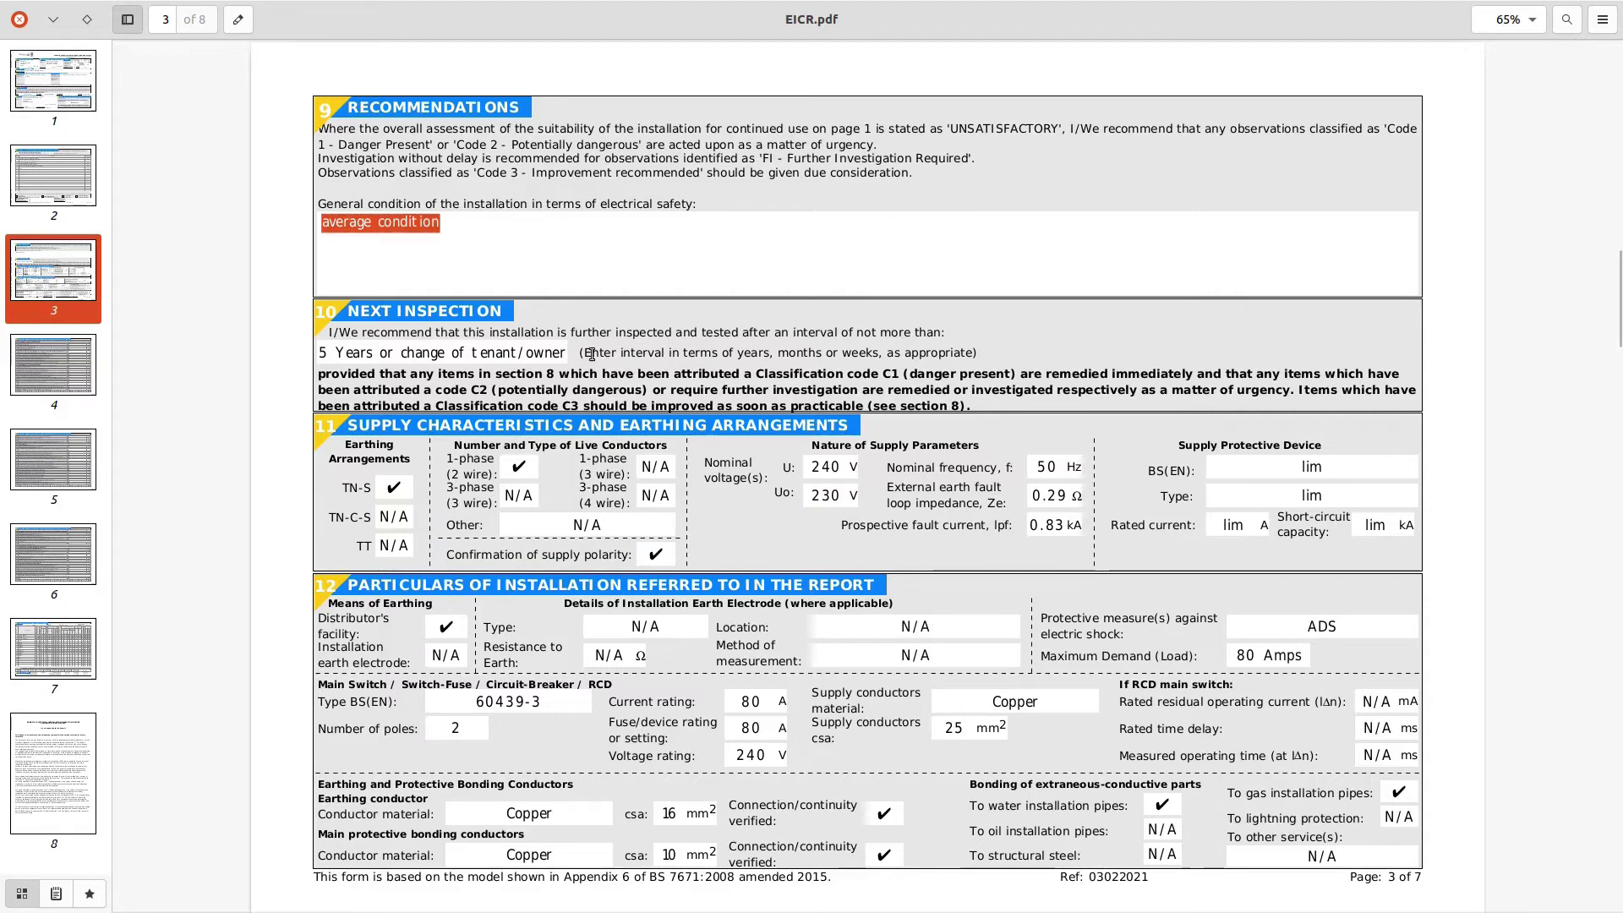
# Step: Select text in the next inspection line and check the TN-S and TN-C-S earthing entries
pyautogui.moveTo(591, 354); pyautogui.dragTo(618, 355)
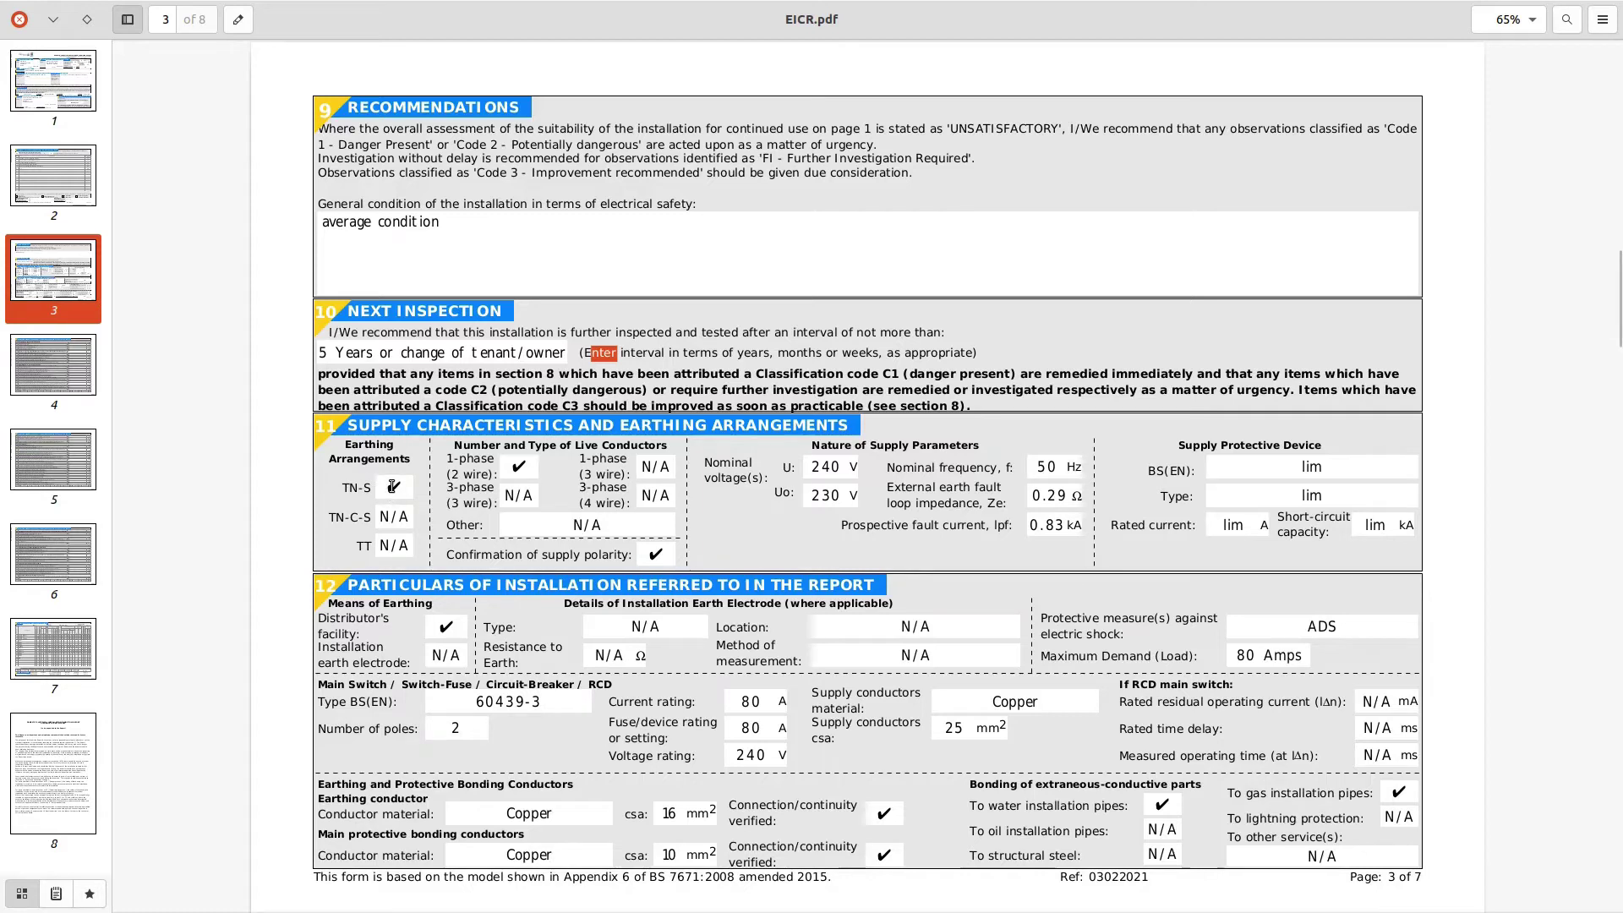
pyautogui.click(392, 487)
pyautogui.click(386, 524)
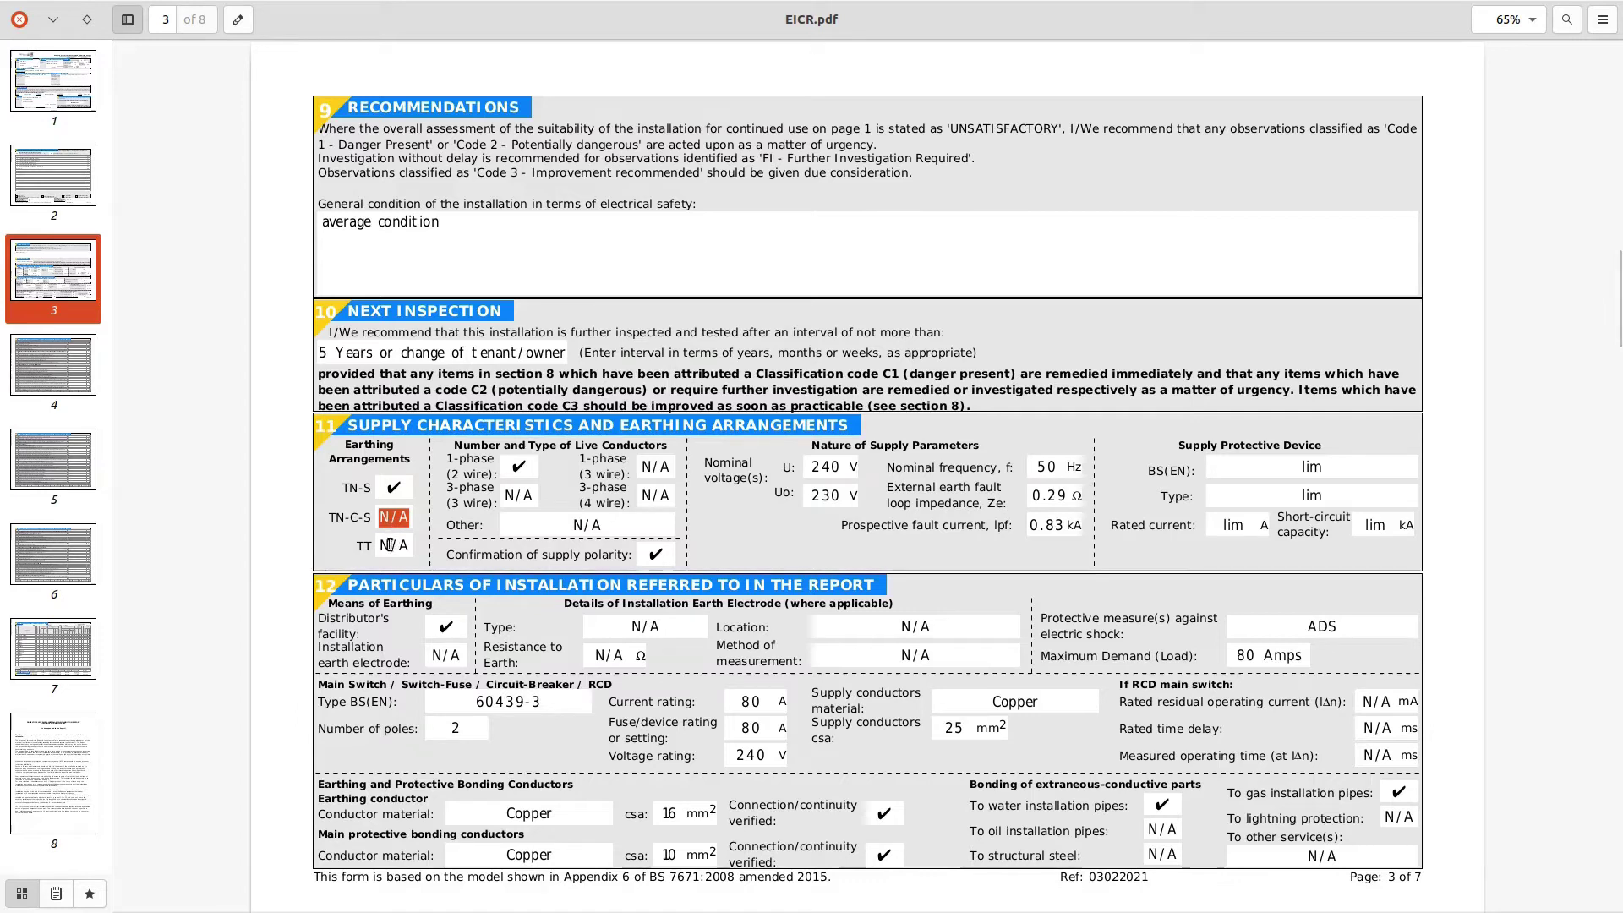
pyautogui.click(401, 488)
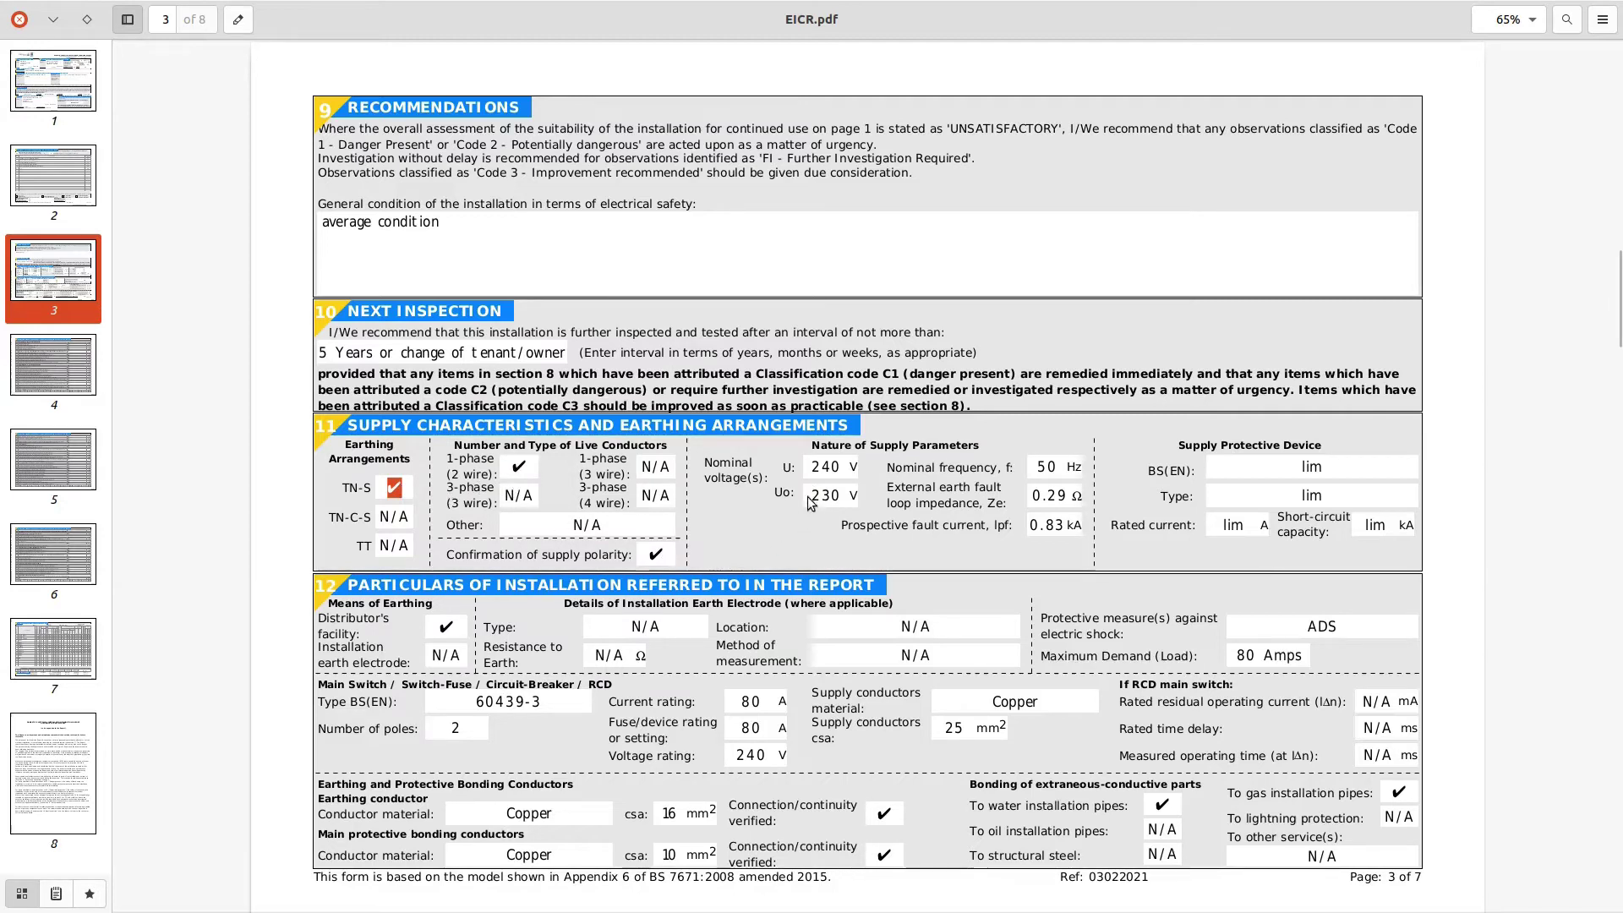
# Step: Highlight the 240 V nominal voltage value, checking the 1-phase (2 wire) entry too
pyautogui.click(819, 471)
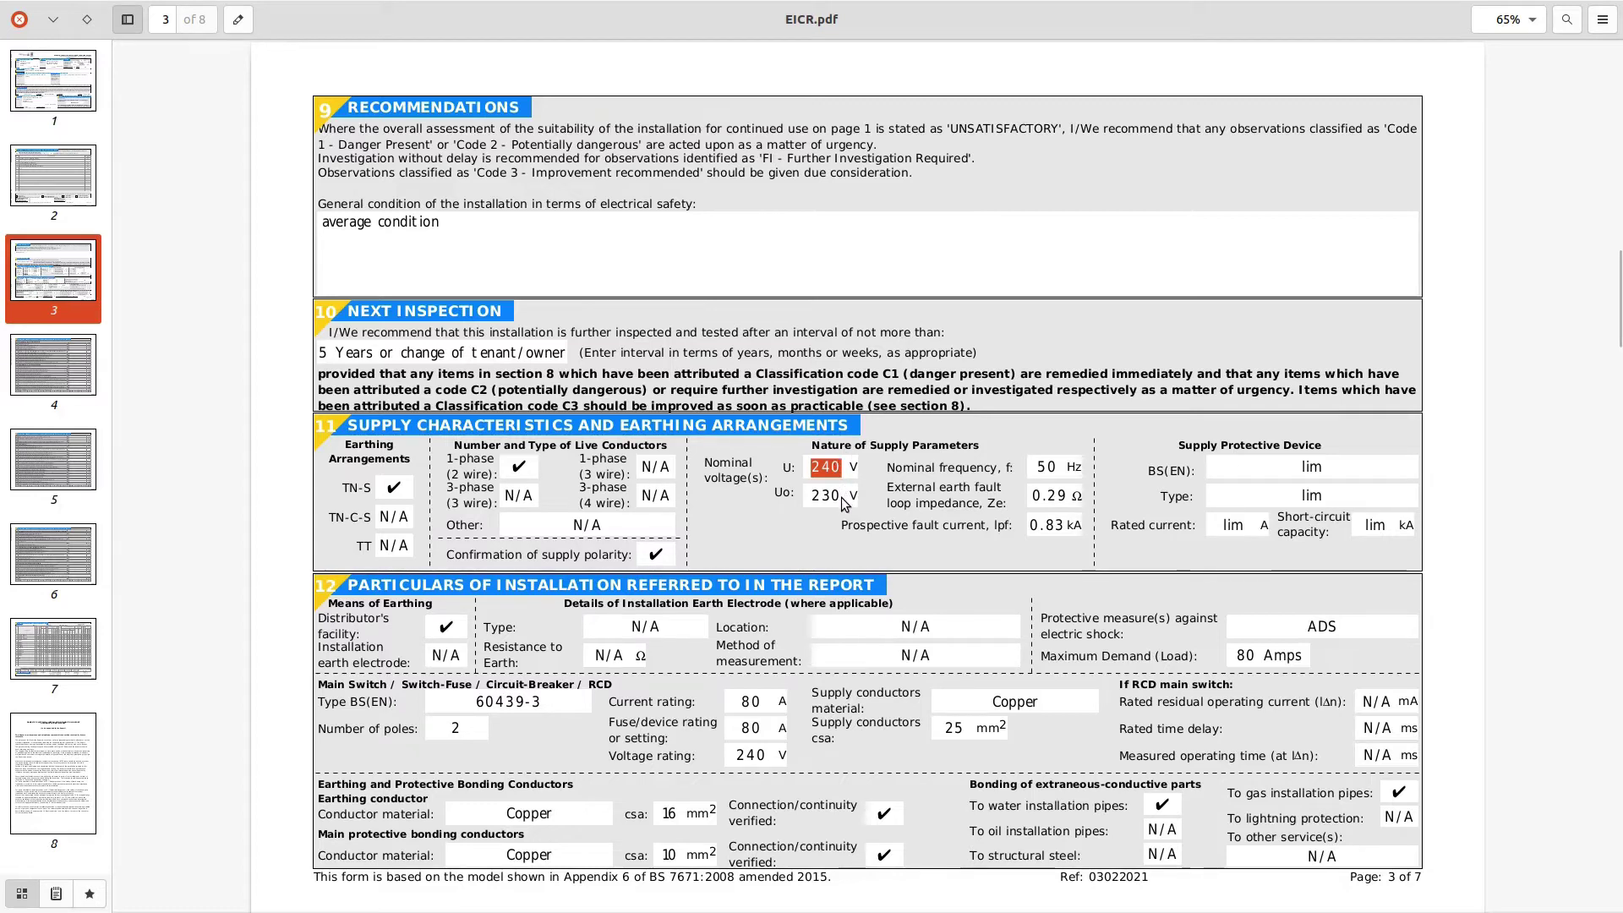
pyautogui.click(518, 467)
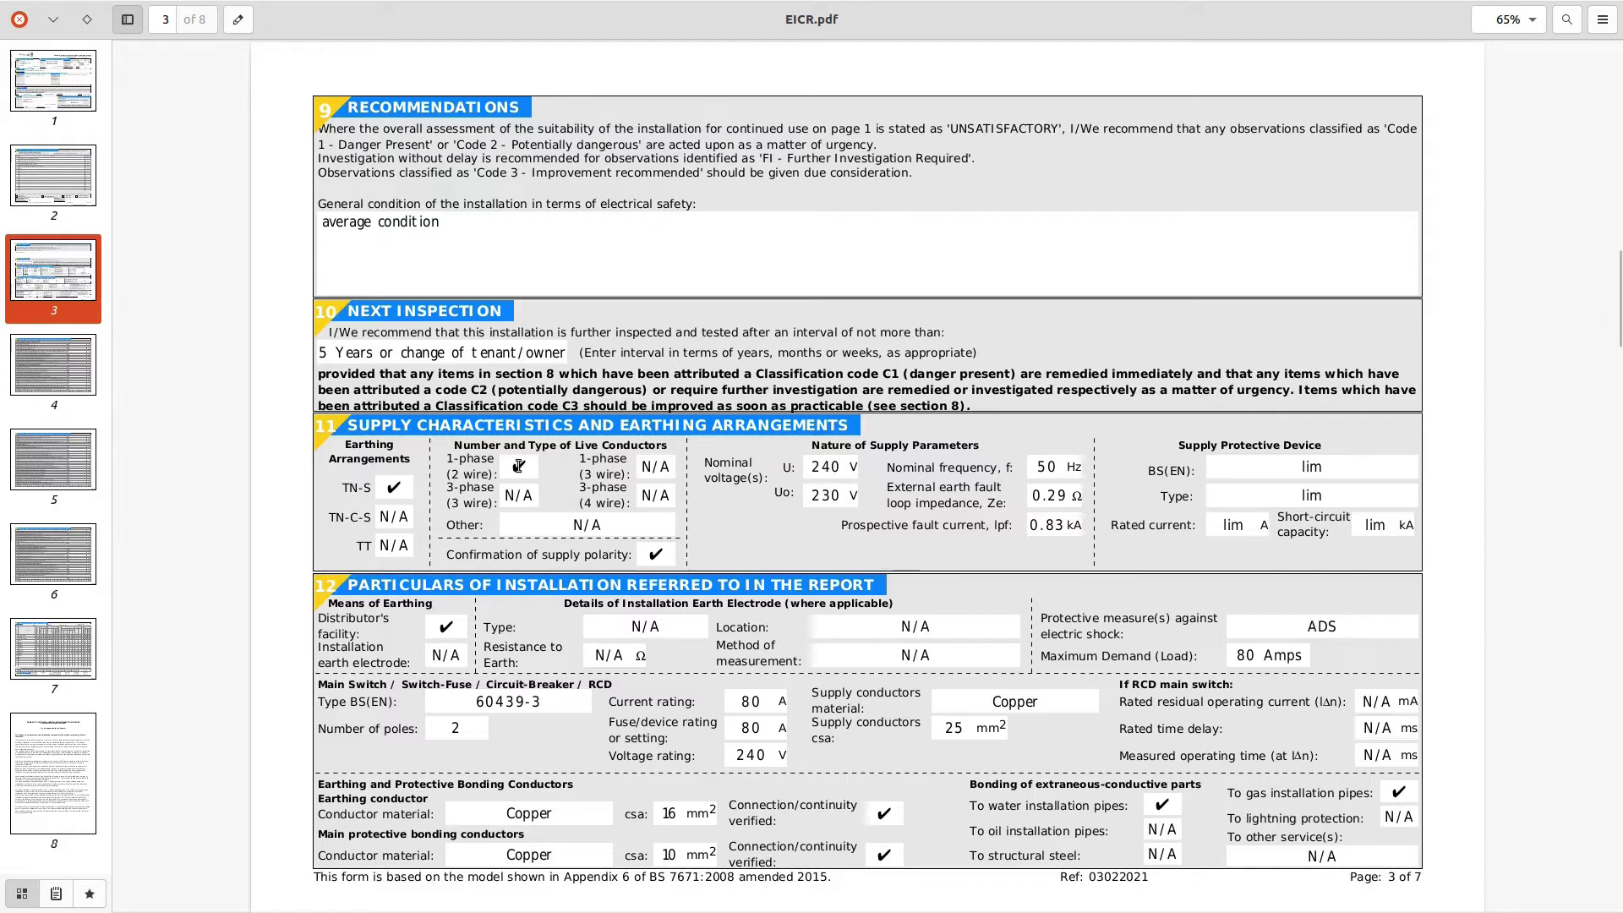
pyautogui.click(817, 464)
# Step: Work out 0.29 × 830 = 240.7 in GNOME Calculator, close it, and clear the 240 selection
pyautogui.press('XF86Calculator')
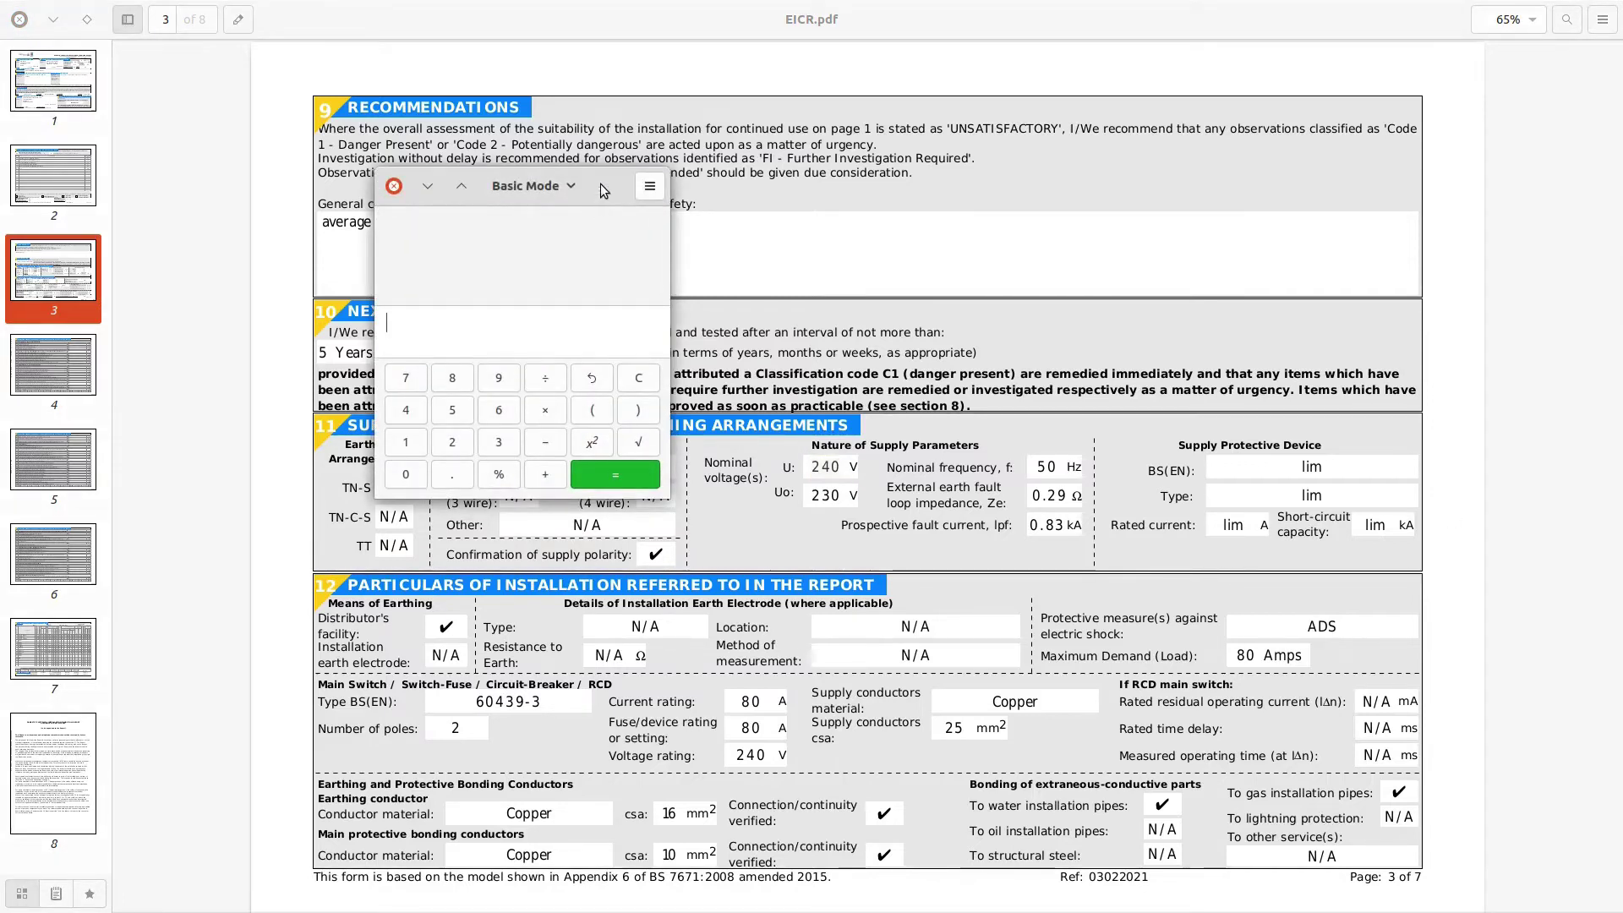
pyautogui.moveTo(600, 197); pyautogui.dragTo(637, 307)
pyautogui.write('0.29*')
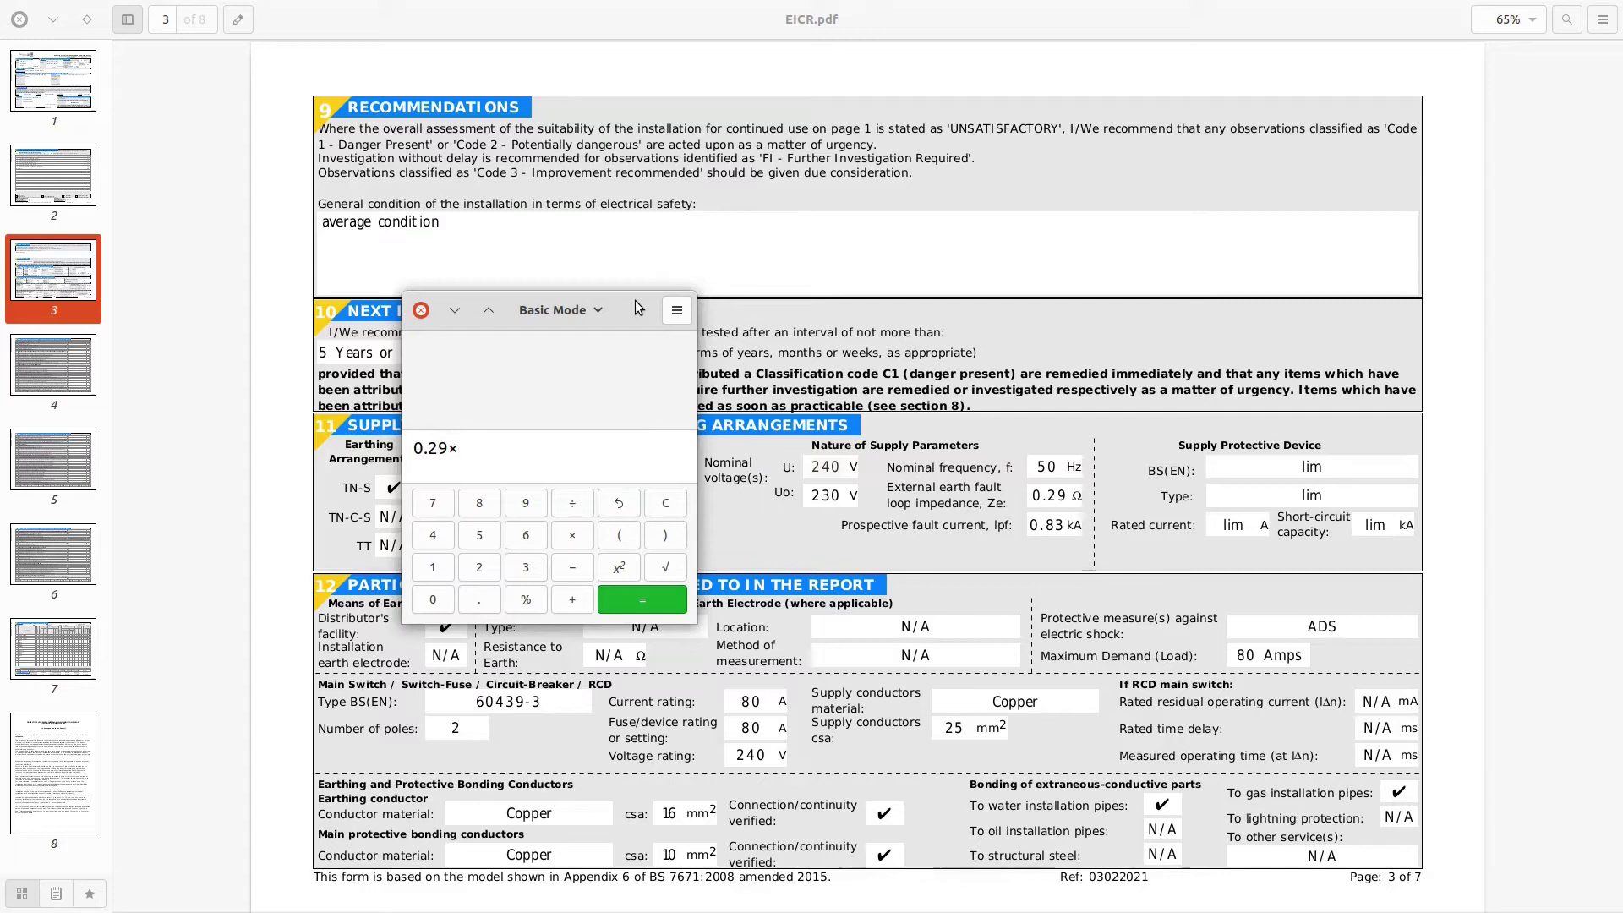
pyautogui.write('830')
pyautogui.press('Return')
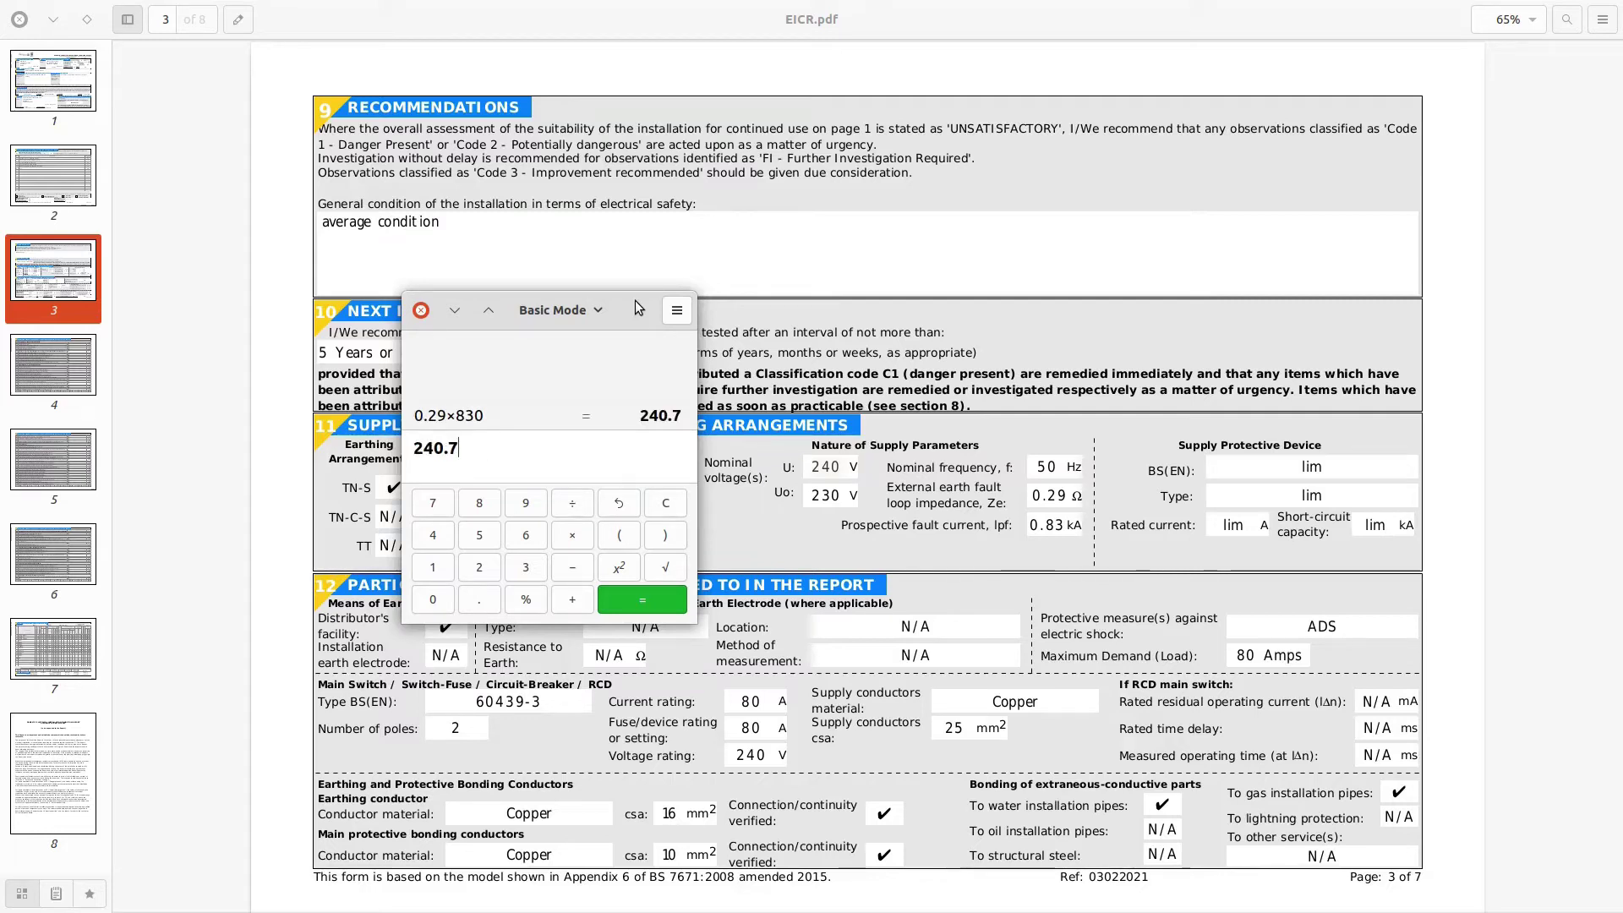
pyautogui.click(421, 308)
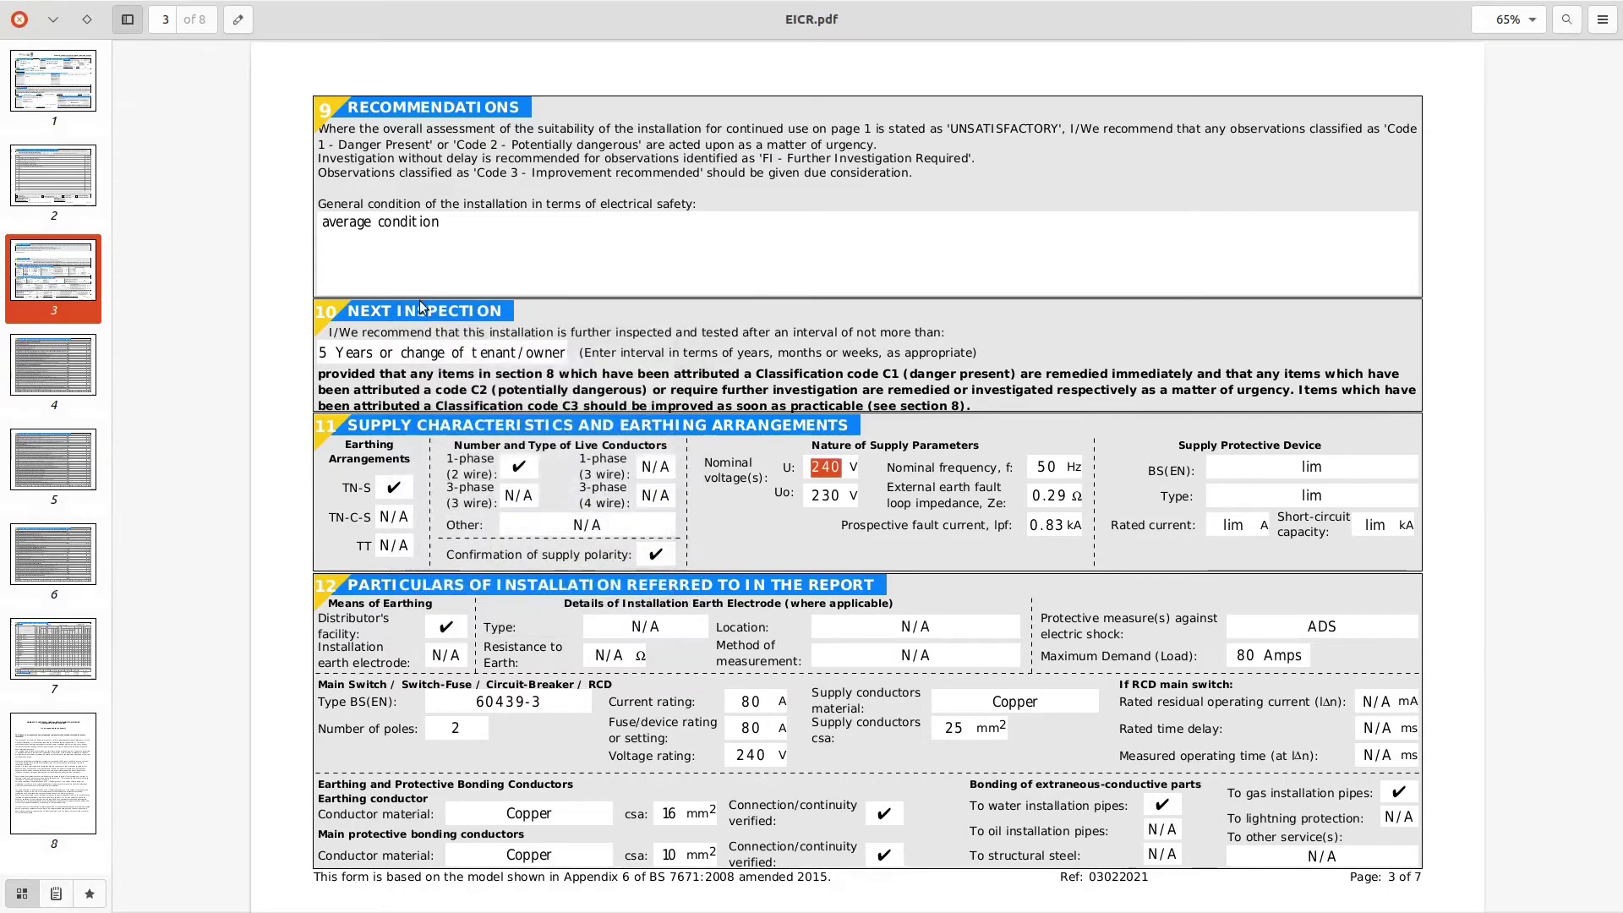
pyautogui.click(1290, 455)
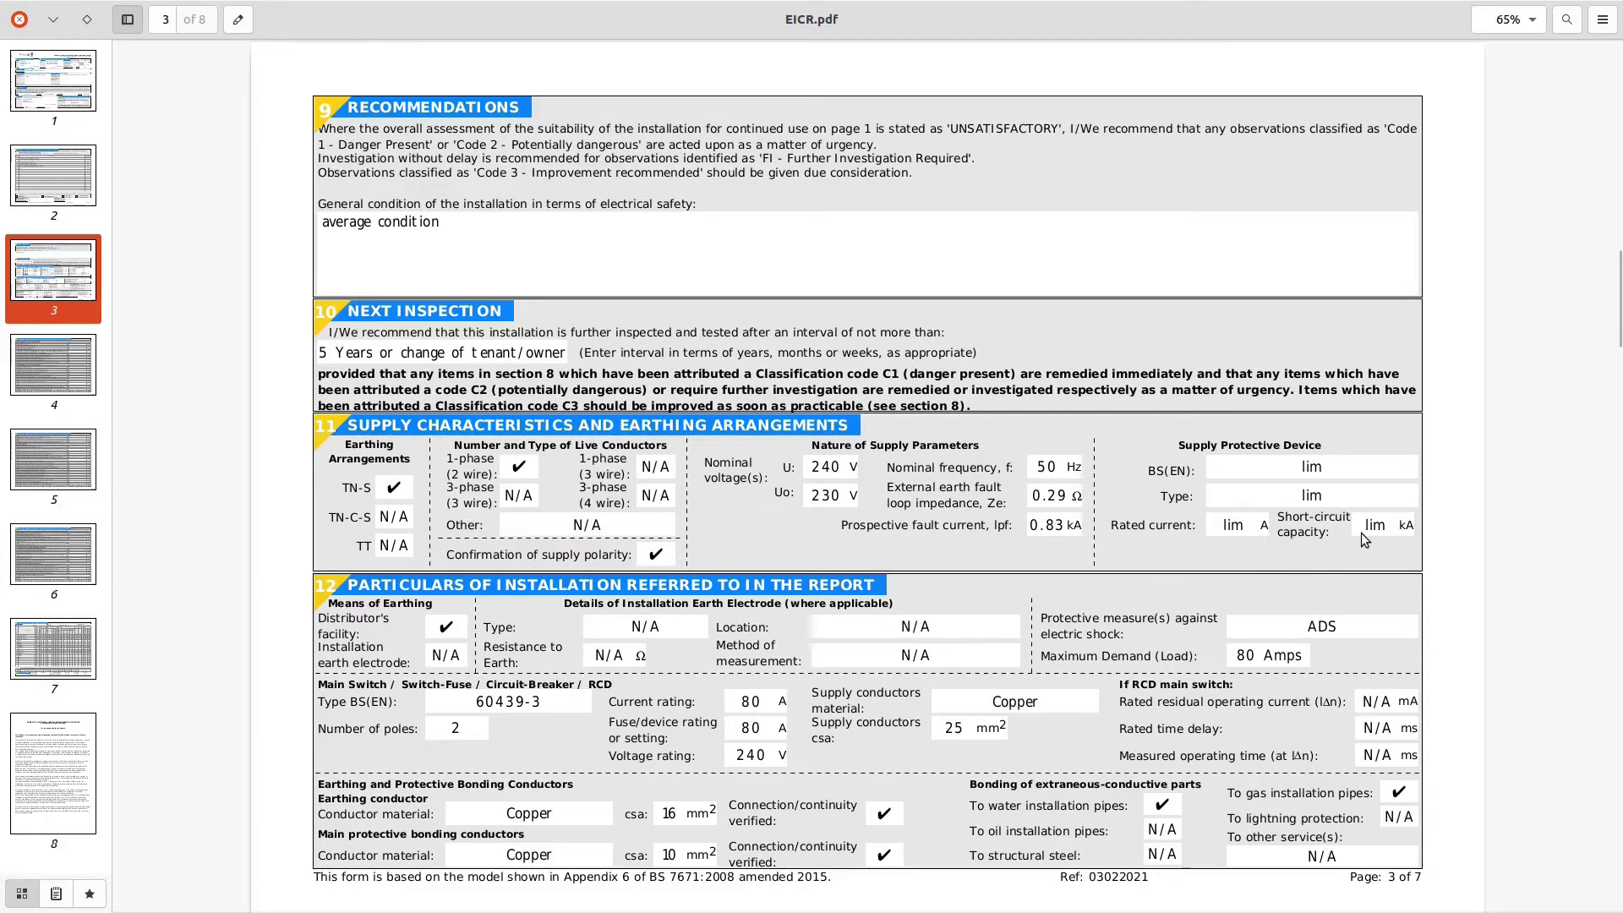
# Step: Select ADS, the 80 Amps maximum demand, and the 80 A current and fuse/device ratings
pyautogui.scroll(-2, 1173, 546)
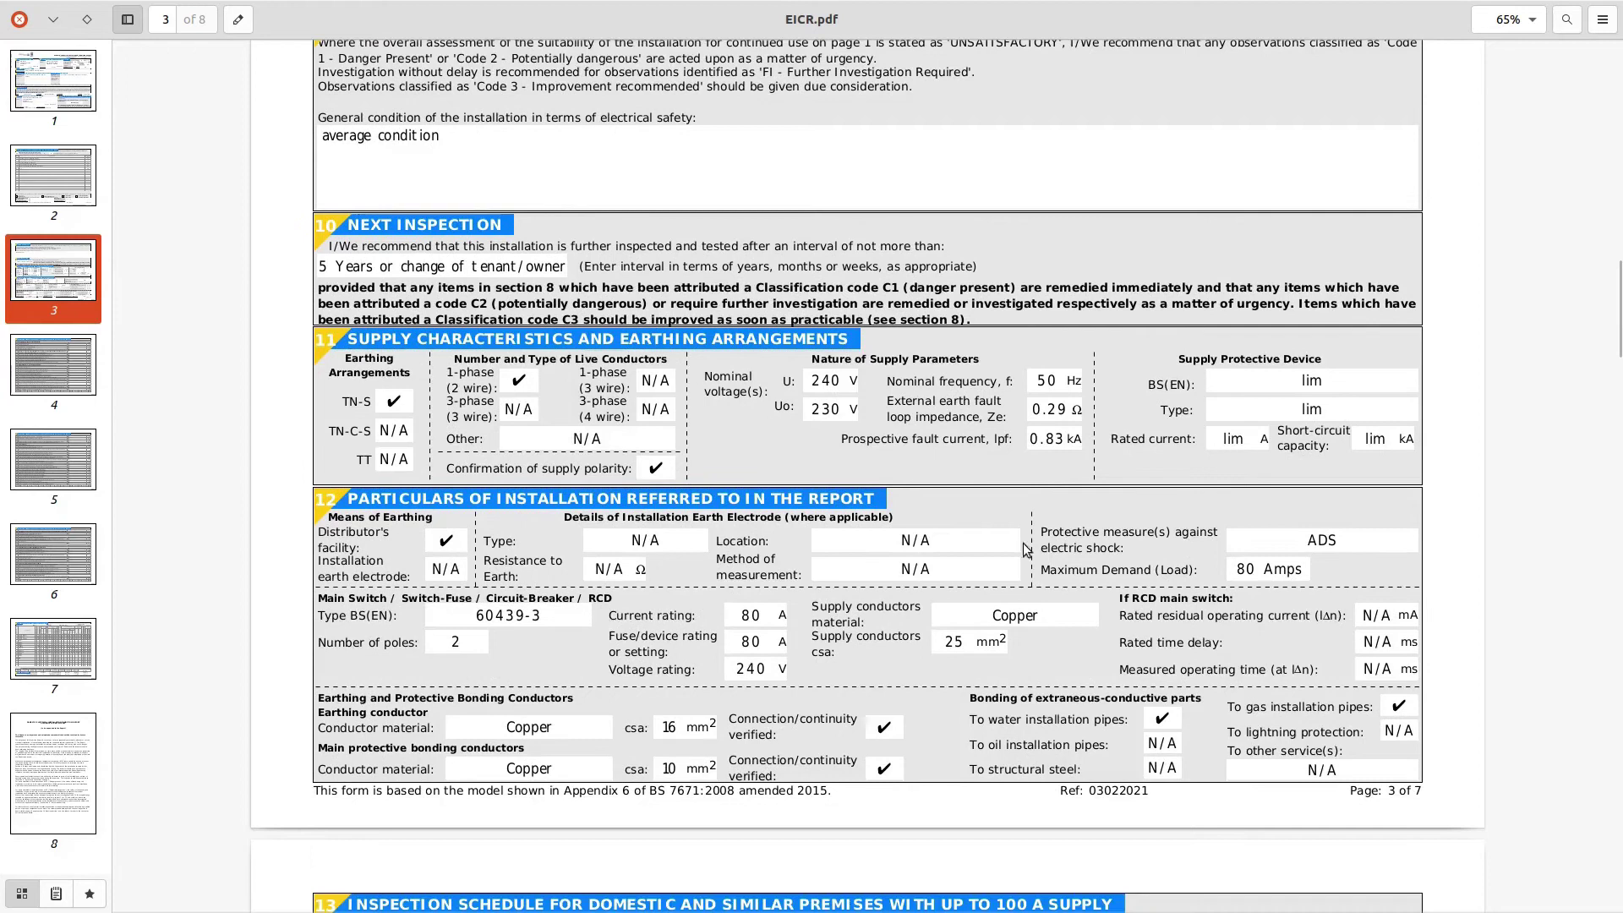
pyautogui.doubleClick(1327, 549)
pyautogui.tripleClick(1276, 572)
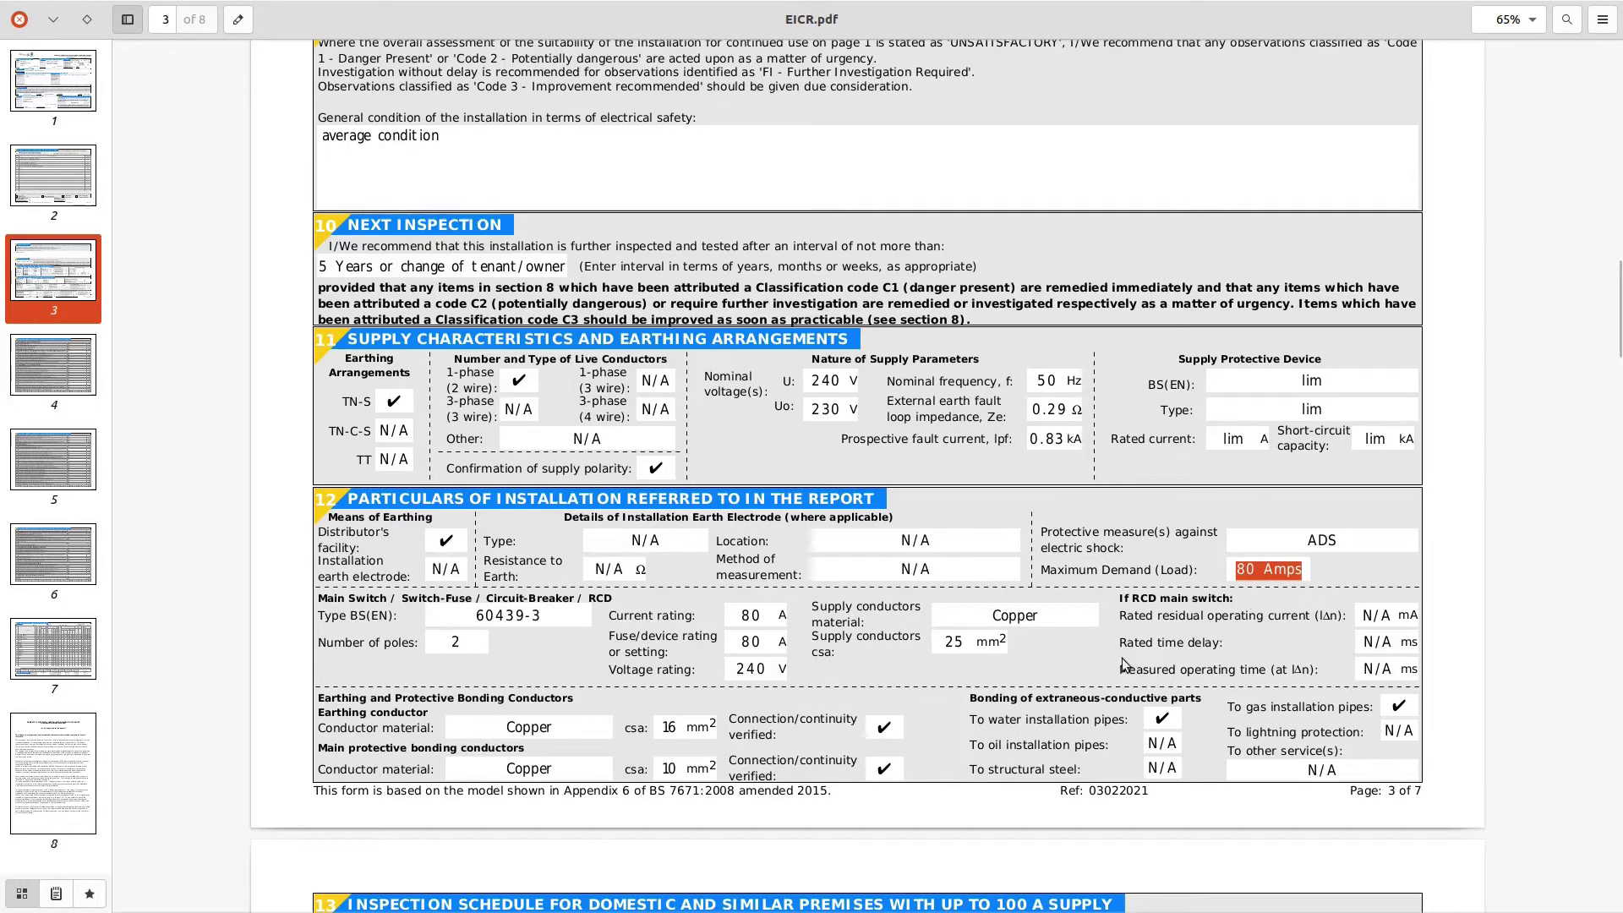
pyautogui.doubleClick(749, 617)
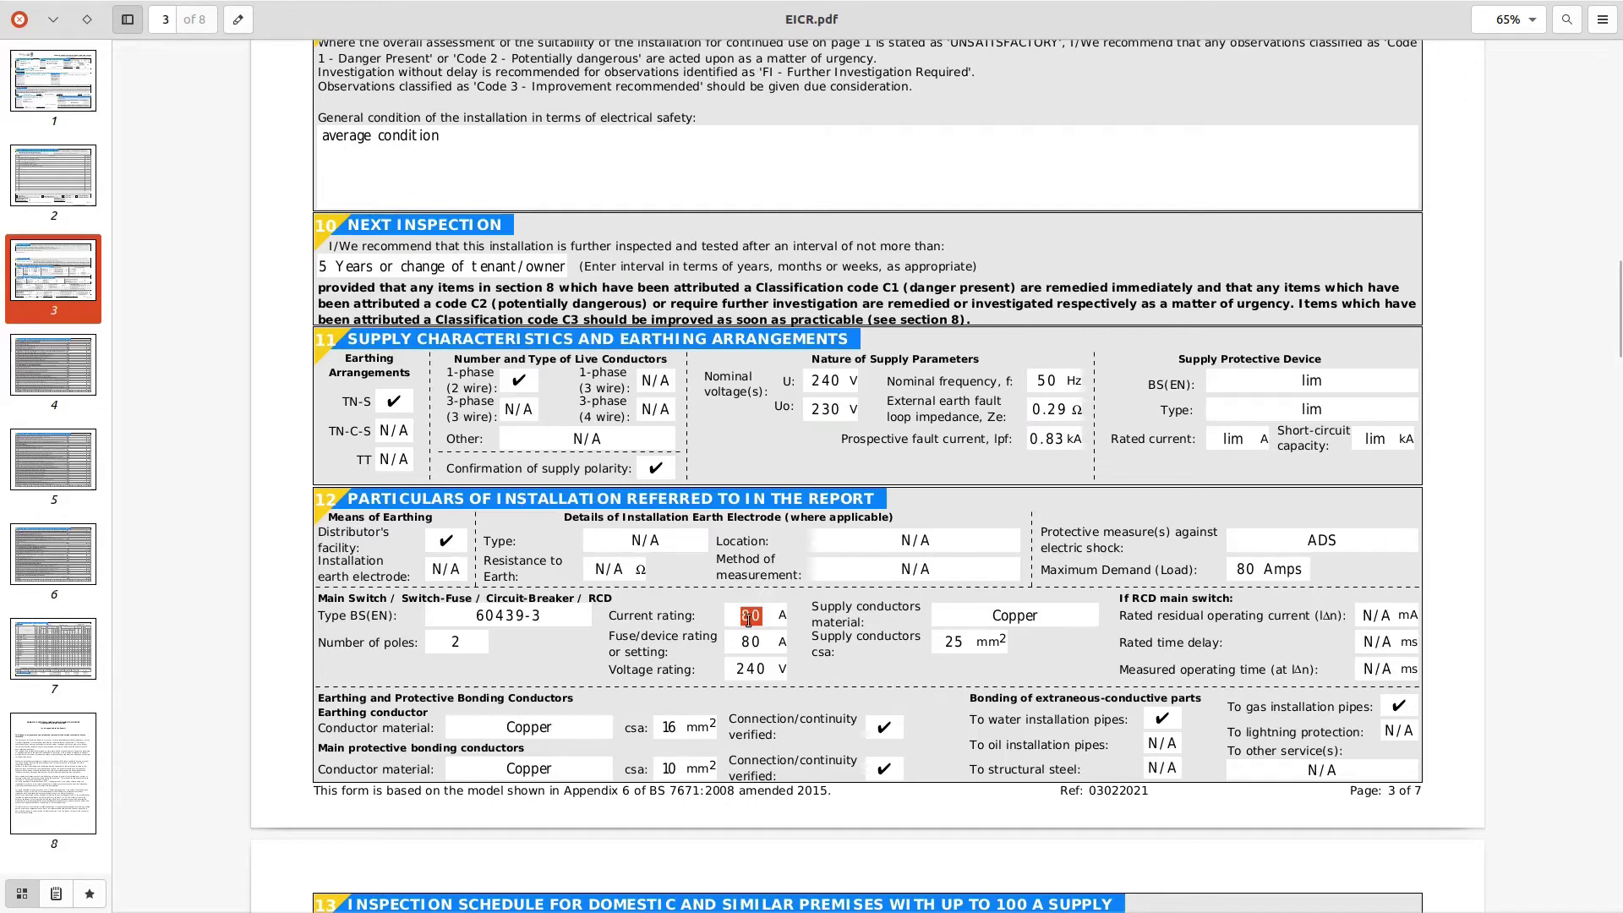
pyautogui.doubleClick(1240, 572)
pyautogui.click(742, 645)
# Step: Show page 4, the inspection schedule starting at section 13
pyautogui.click(38, 372)
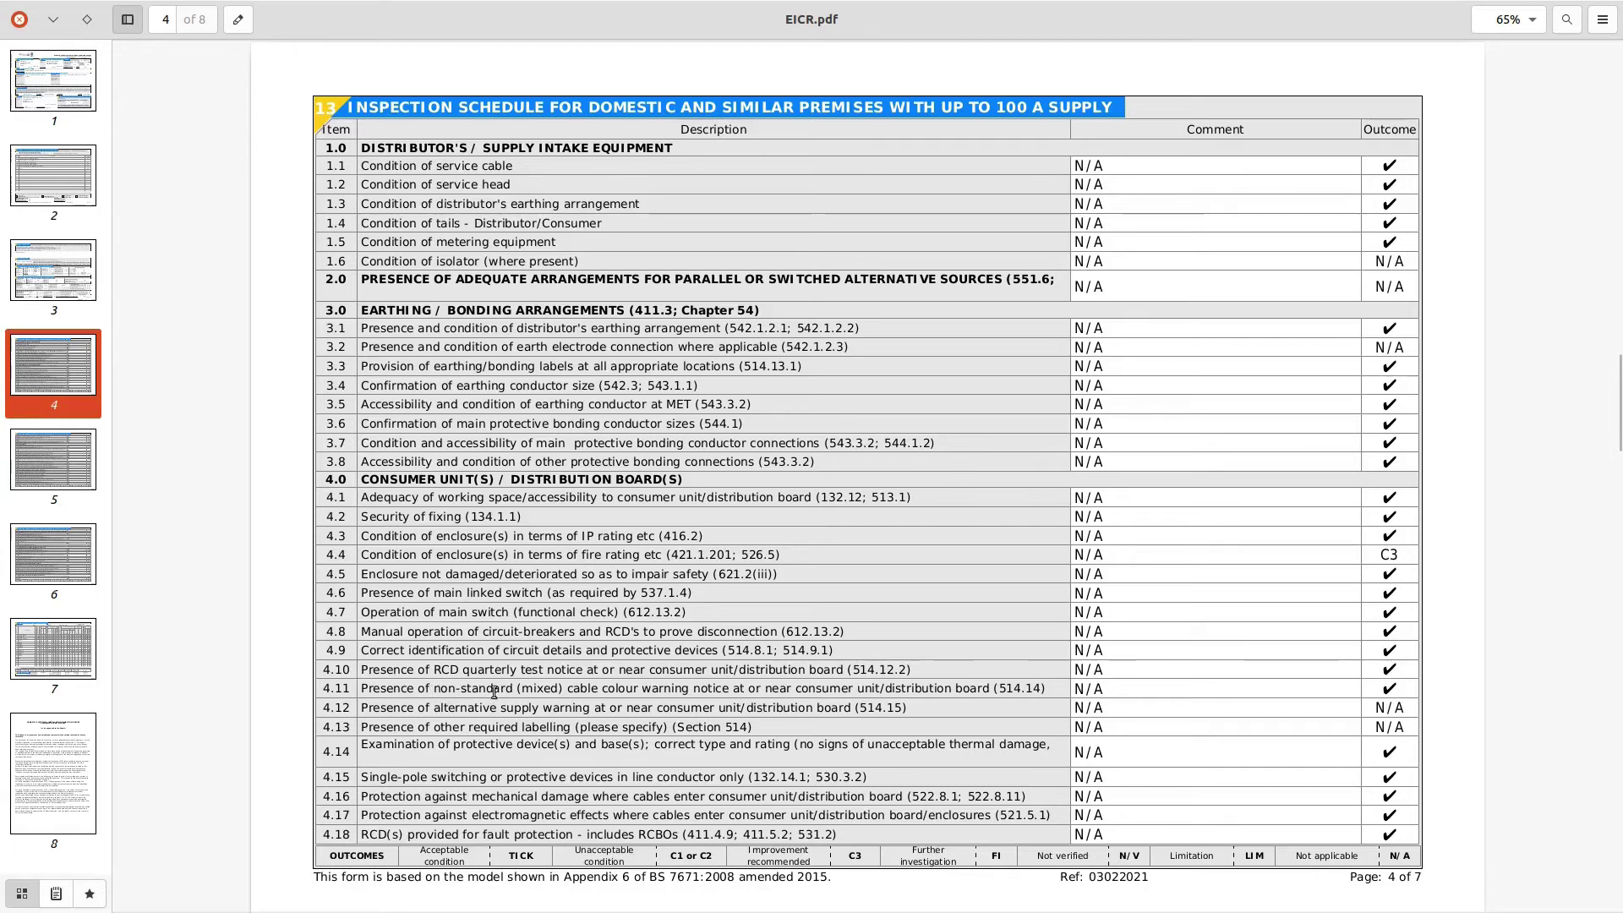
# Step: Select the outcome tick for item 4.11 on page 4
pyautogui.click(1390, 687)
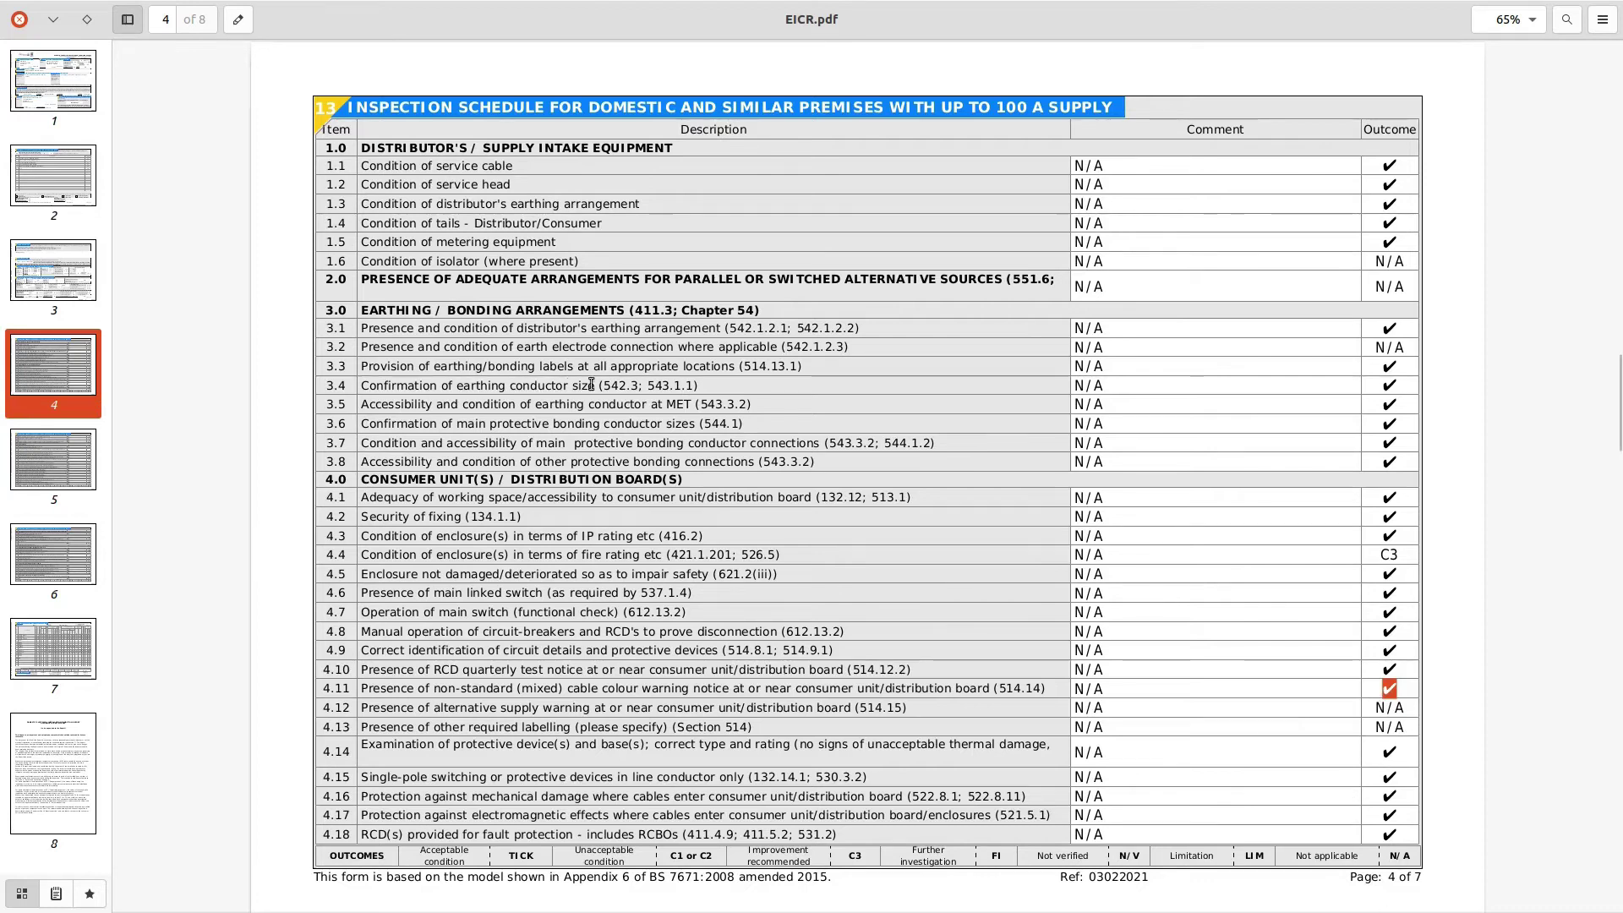
# Step: Go to page 5 and select the LIM outcomes for items 5.10 and 5.11
pyautogui.click(56, 459)
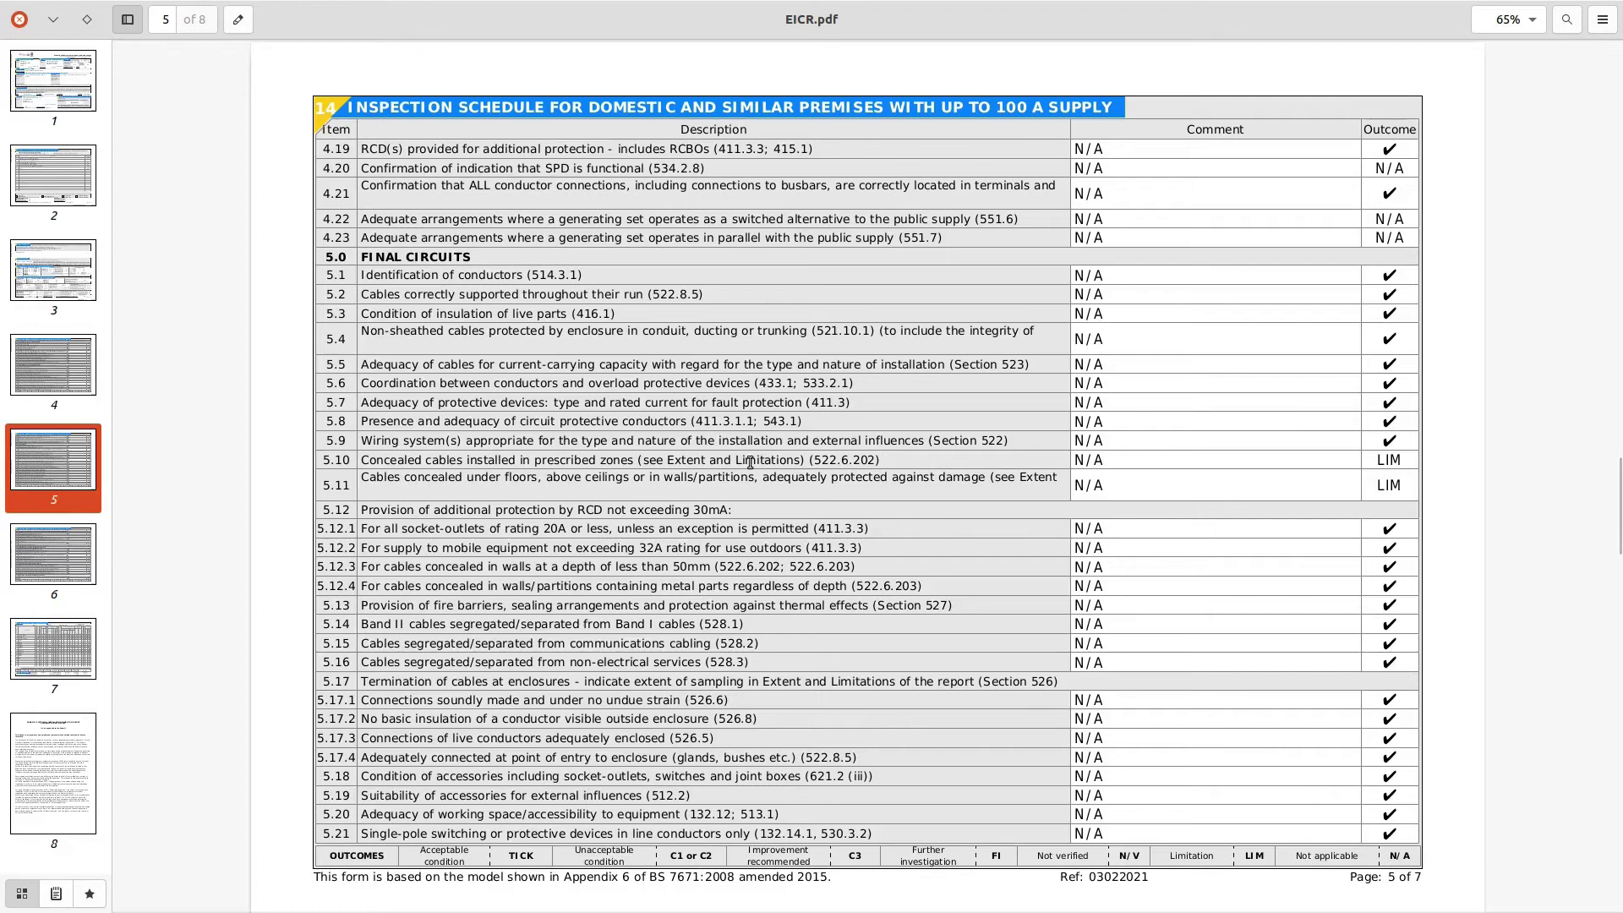
pyautogui.doubleClick(1378, 460)
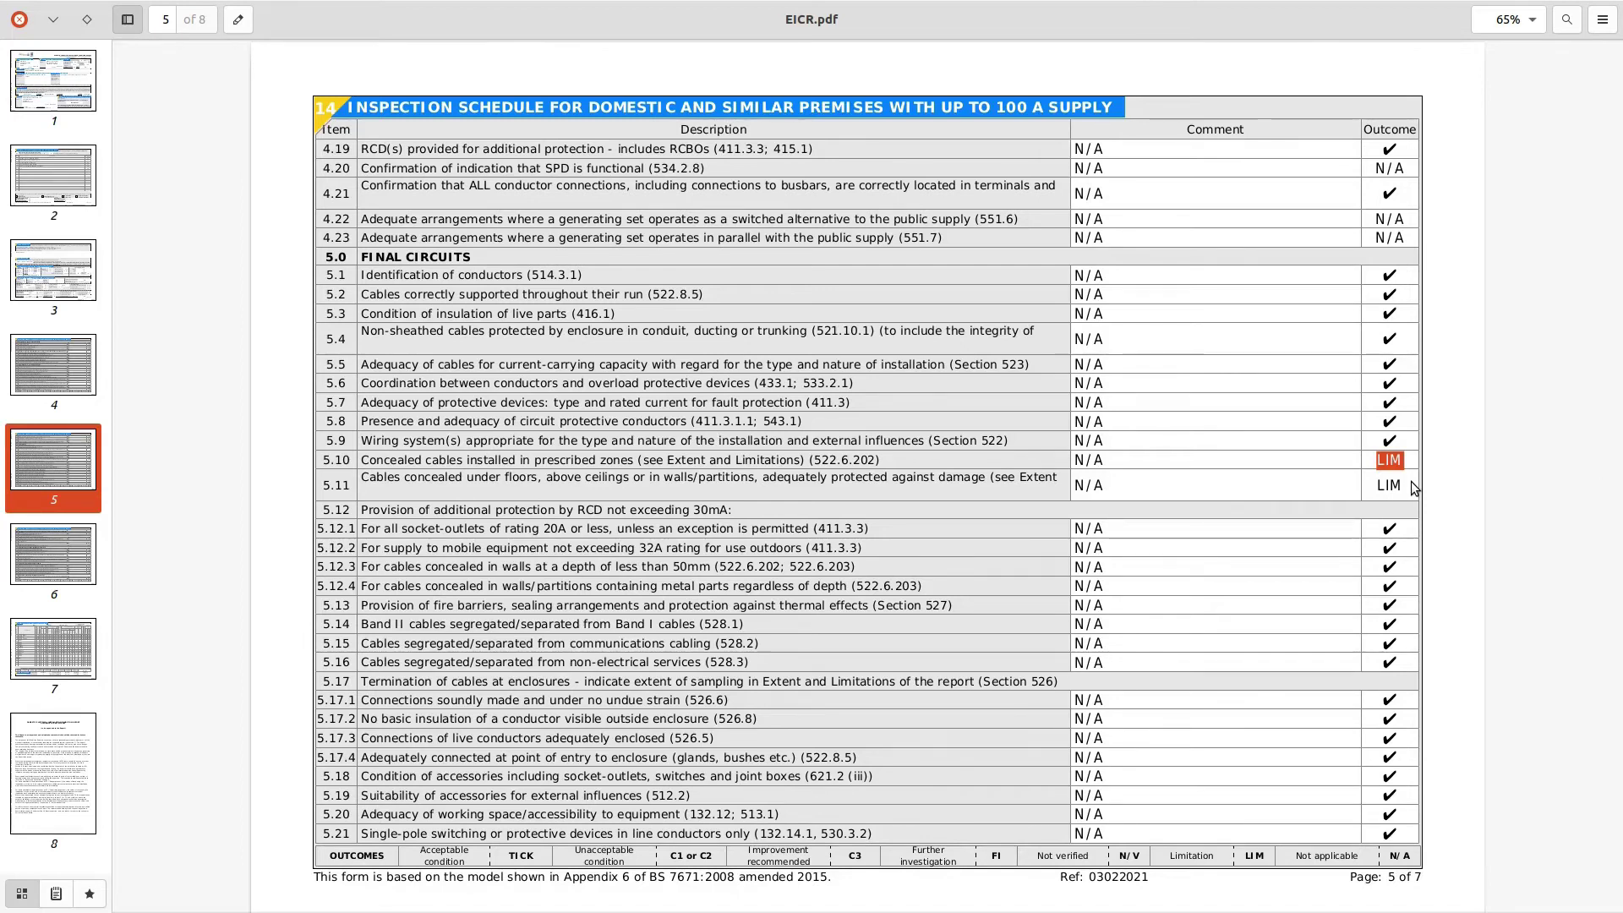
pyautogui.doubleClick(1386, 487)
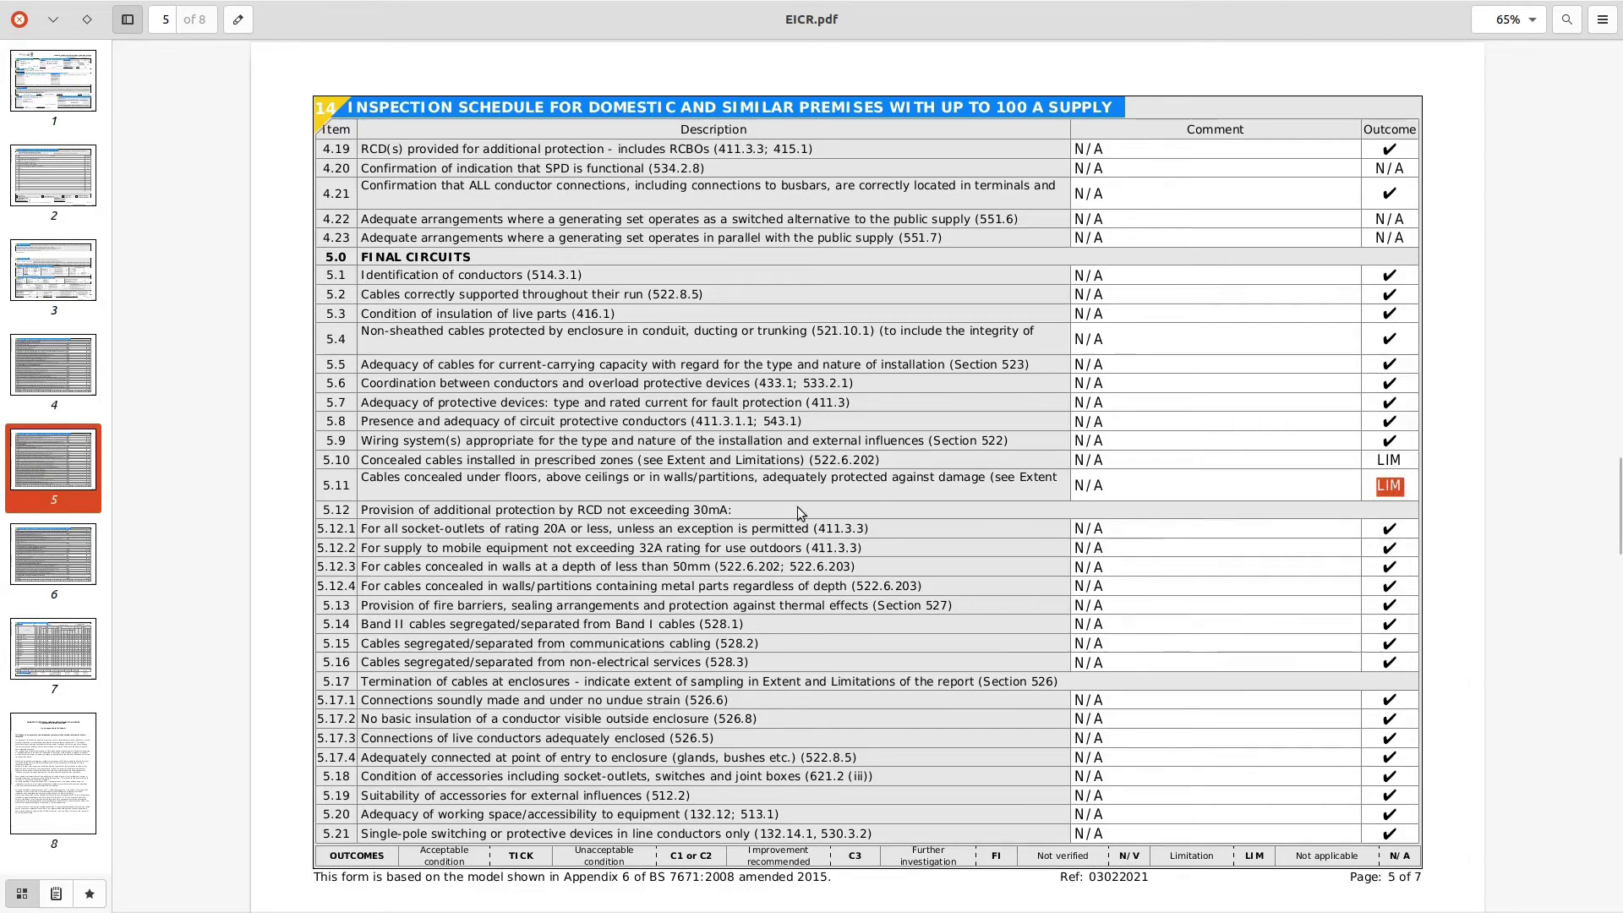
# Step: On page 6, select the item 8.1 outcome tick and the whole item 8.5 description line
pyautogui.click(57, 572)
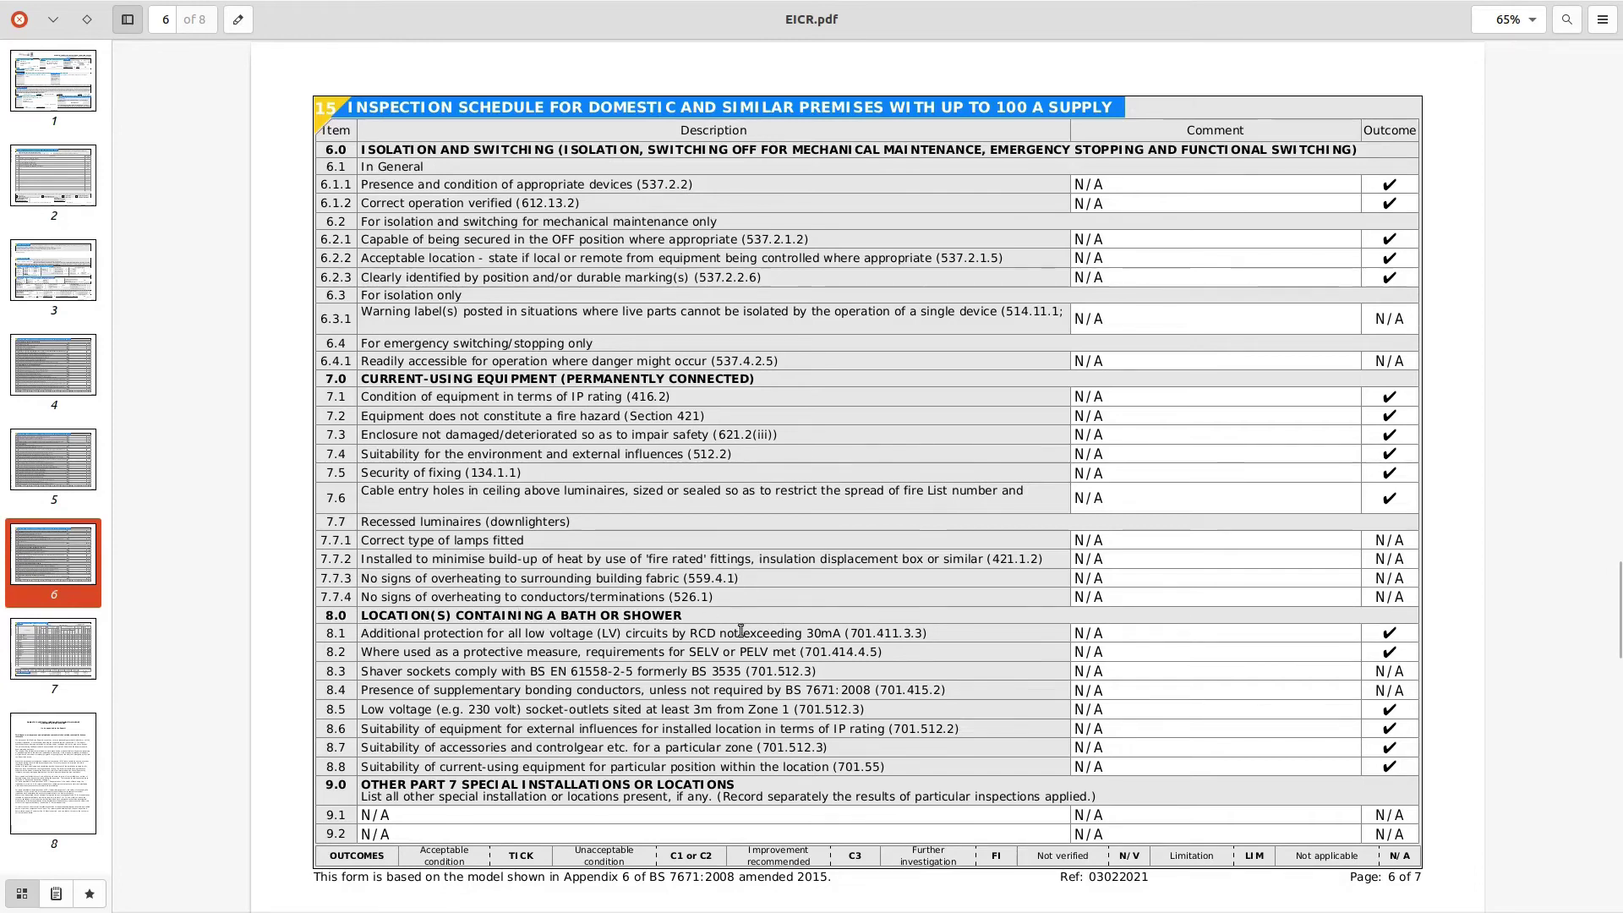
pyautogui.doubleClick(1386, 629)
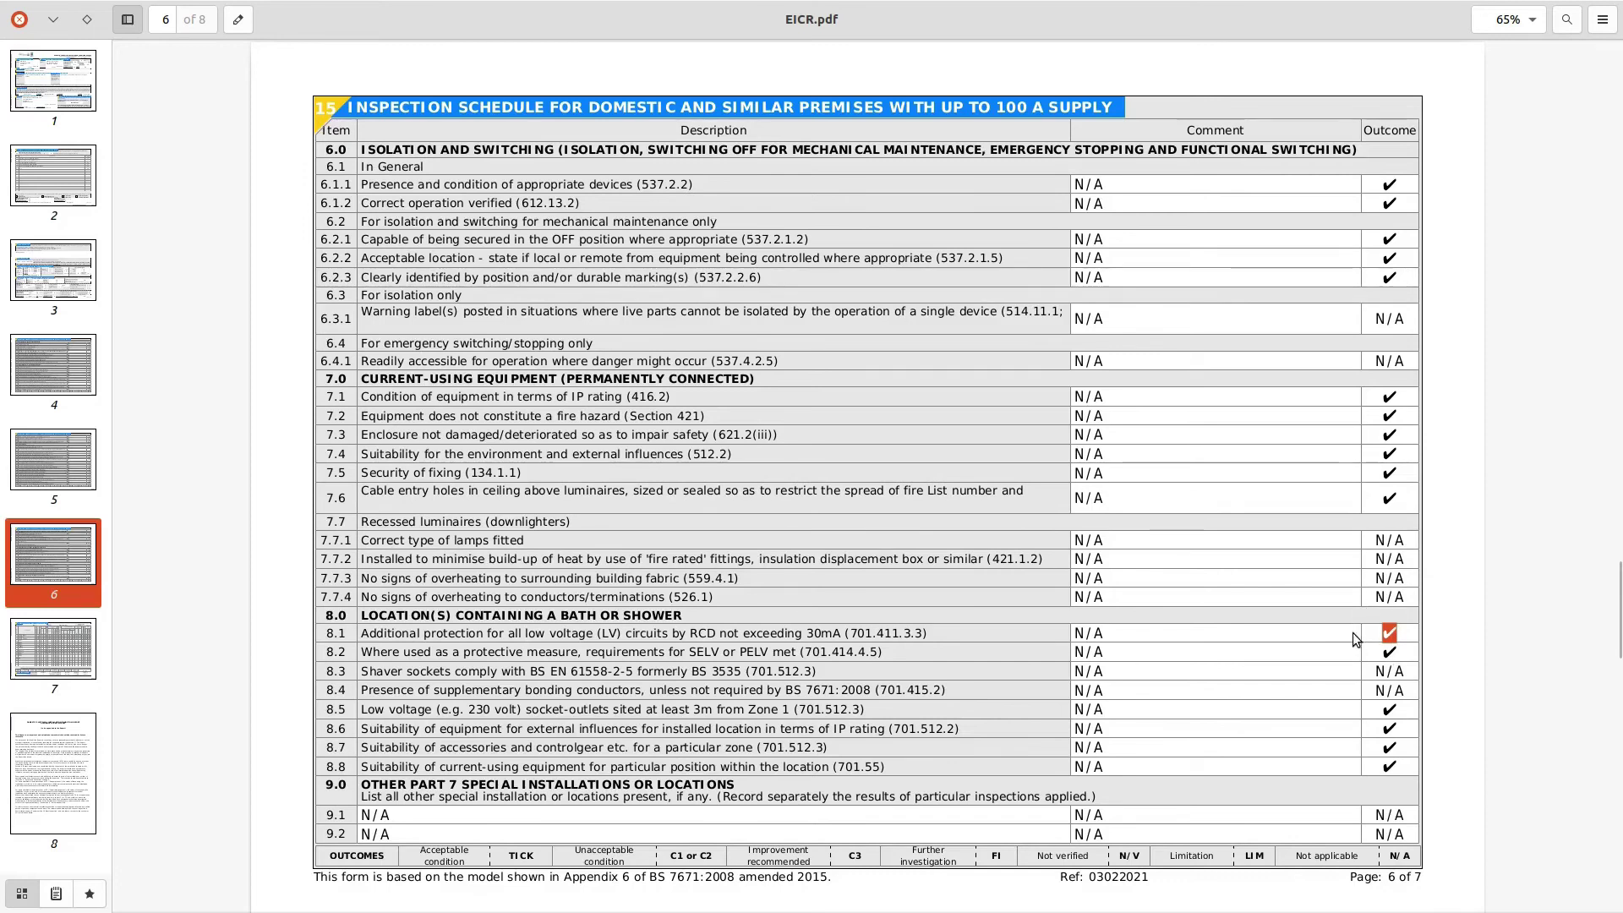
pyautogui.tripleClick(440, 710)
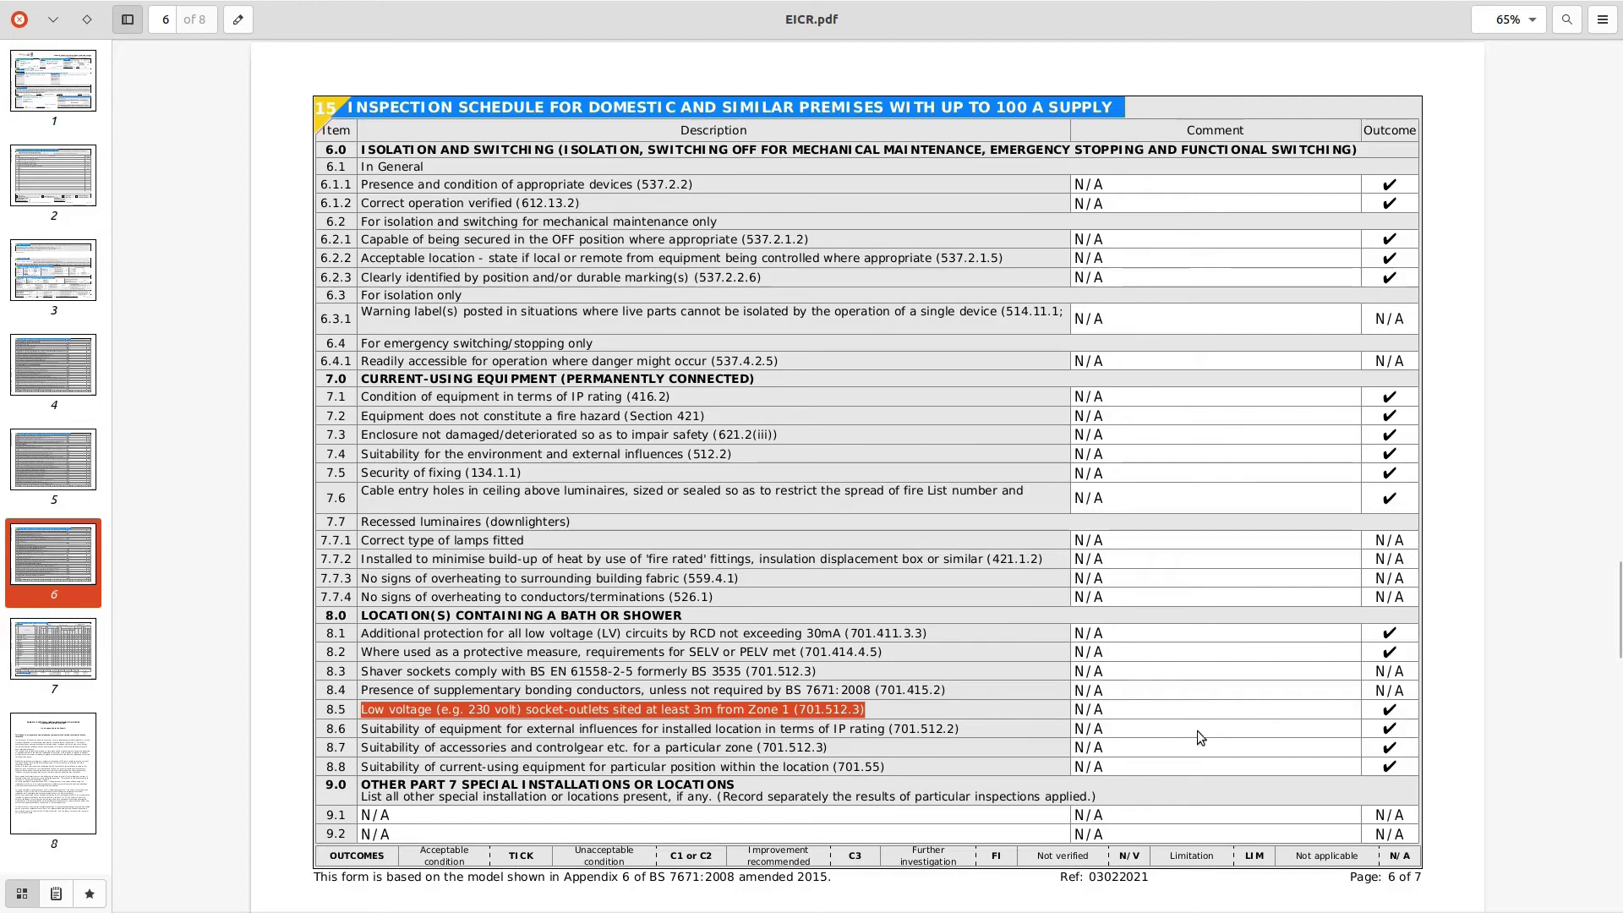
pyautogui.click(34, 653)
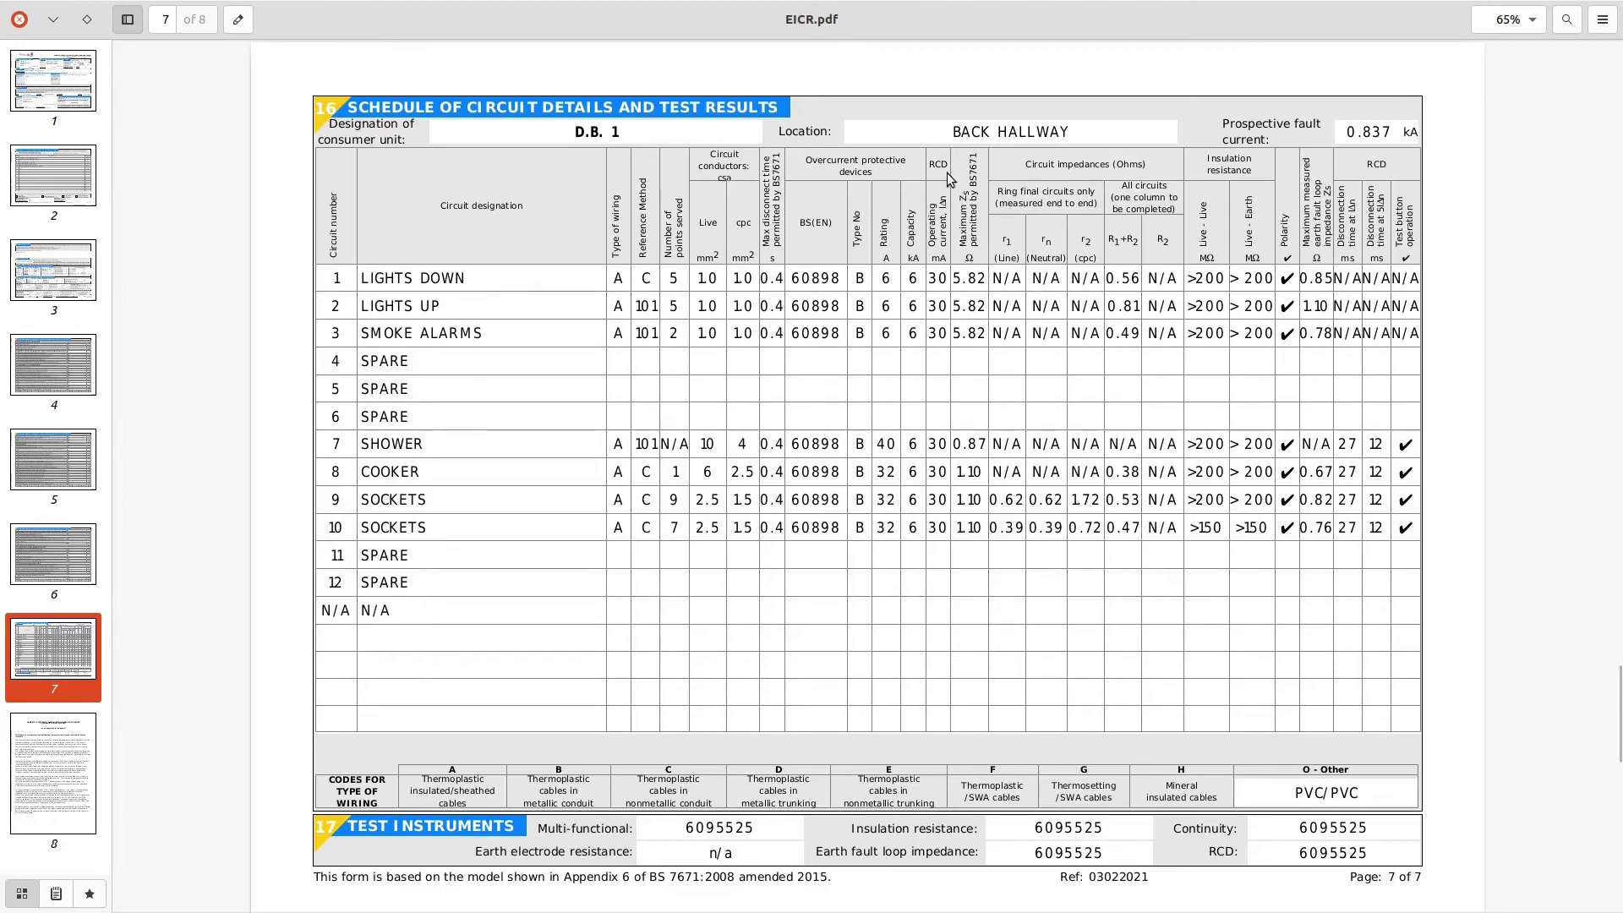
pyautogui.moveTo(945, 276); pyautogui.dragTo(938, 288)
pyautogui.doubleClick(960, 281)
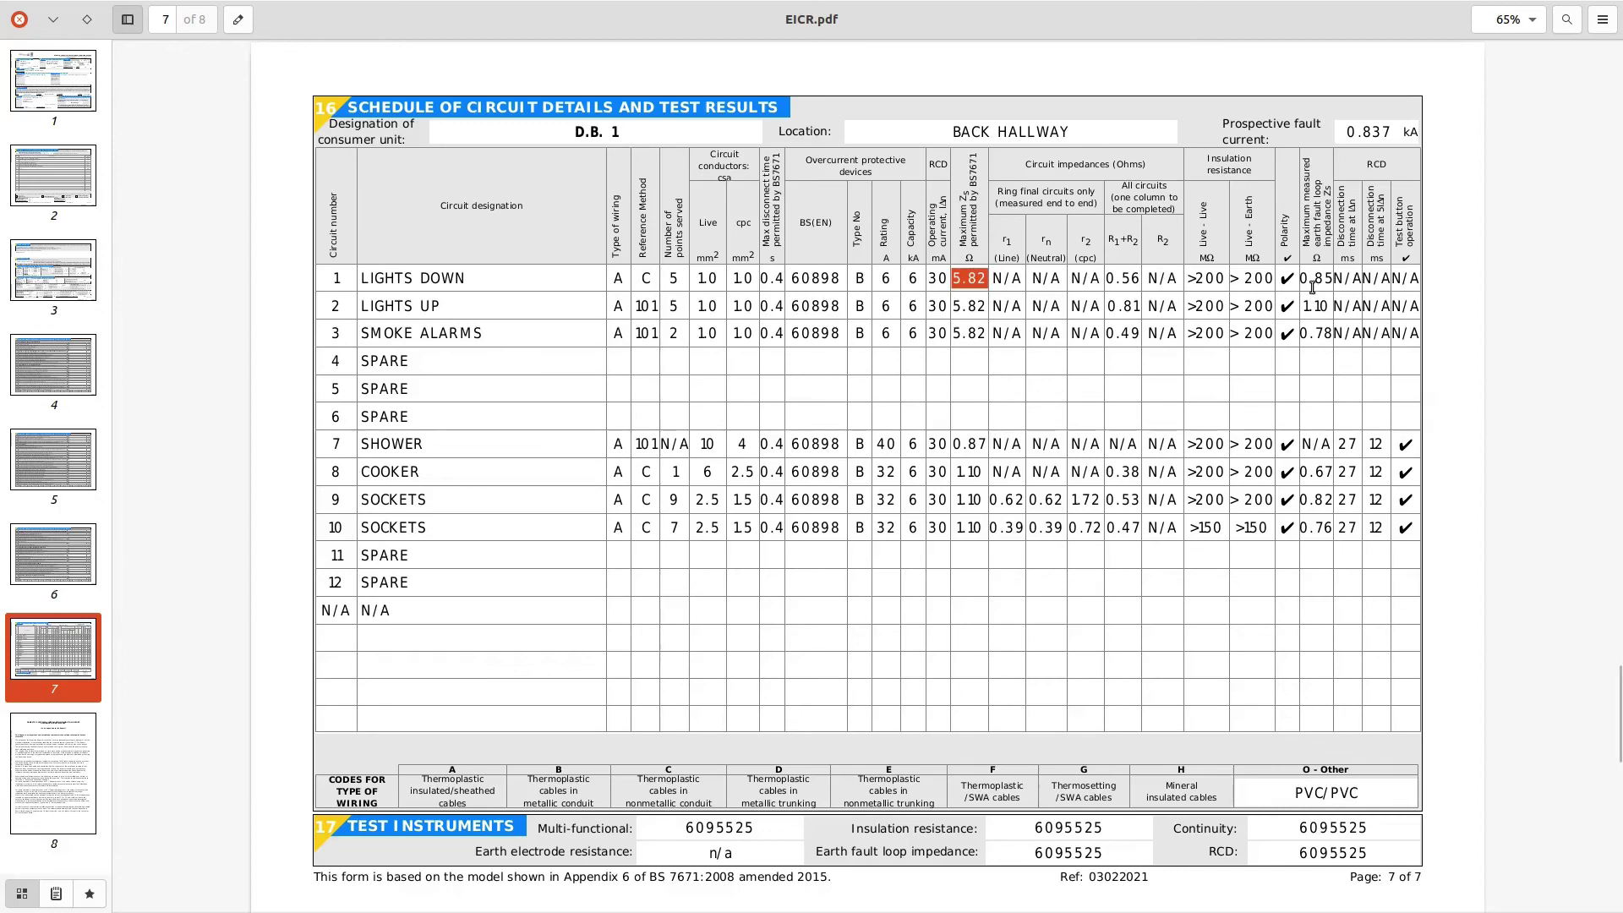
pyautogui.doubleClick(1127, 282)
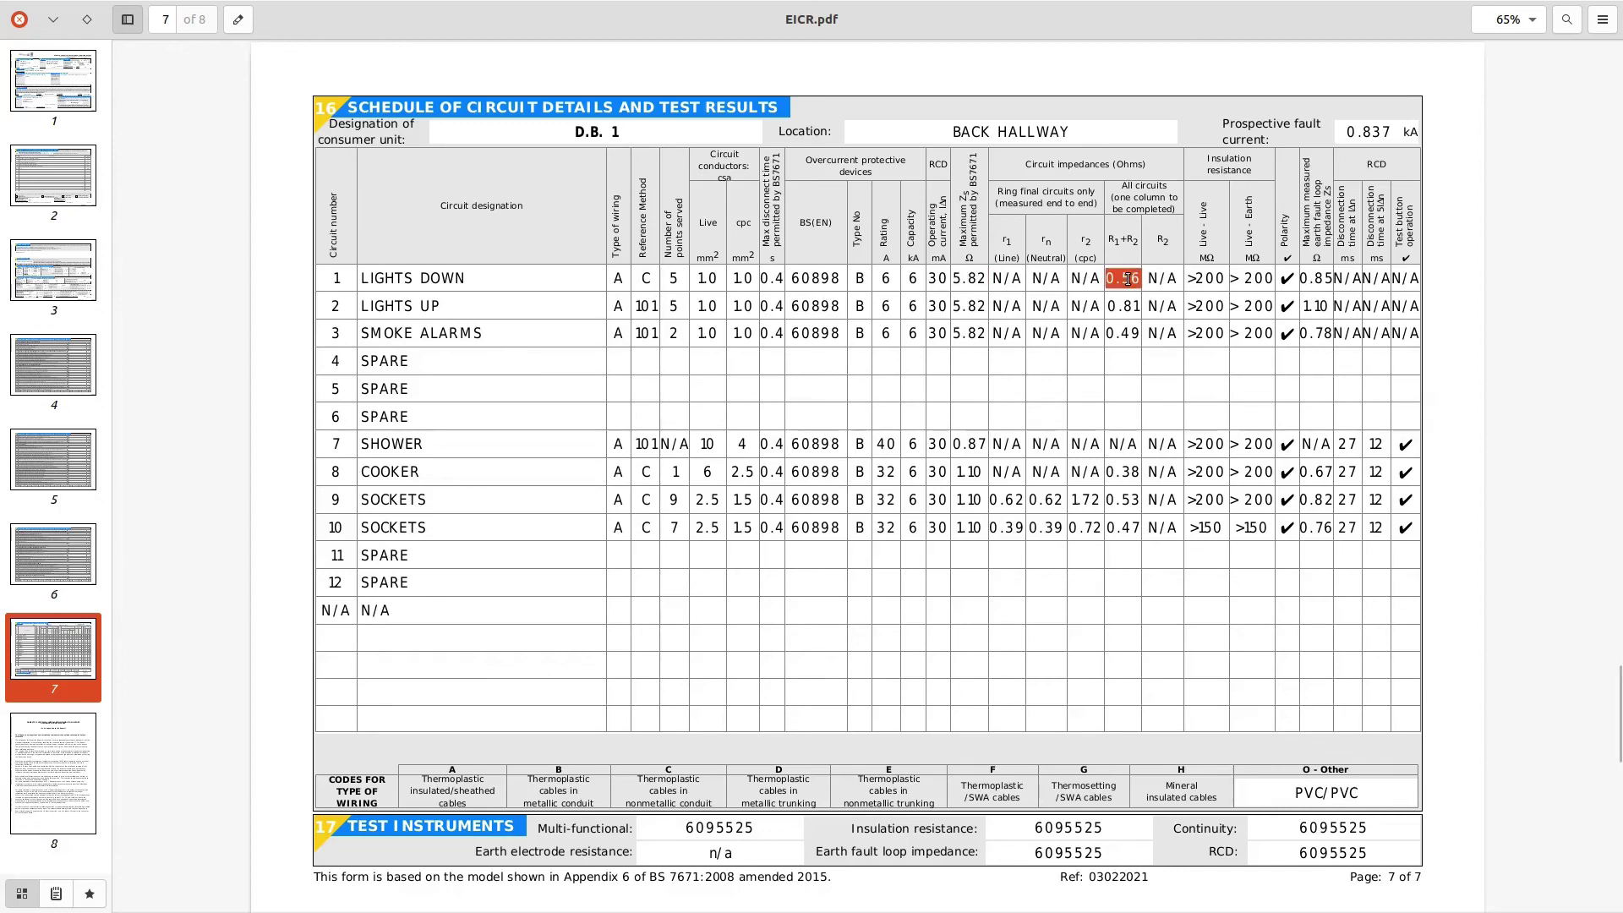
pyautogui.doubleClick(1306, 281)
pyautogui.click(1305, 280)
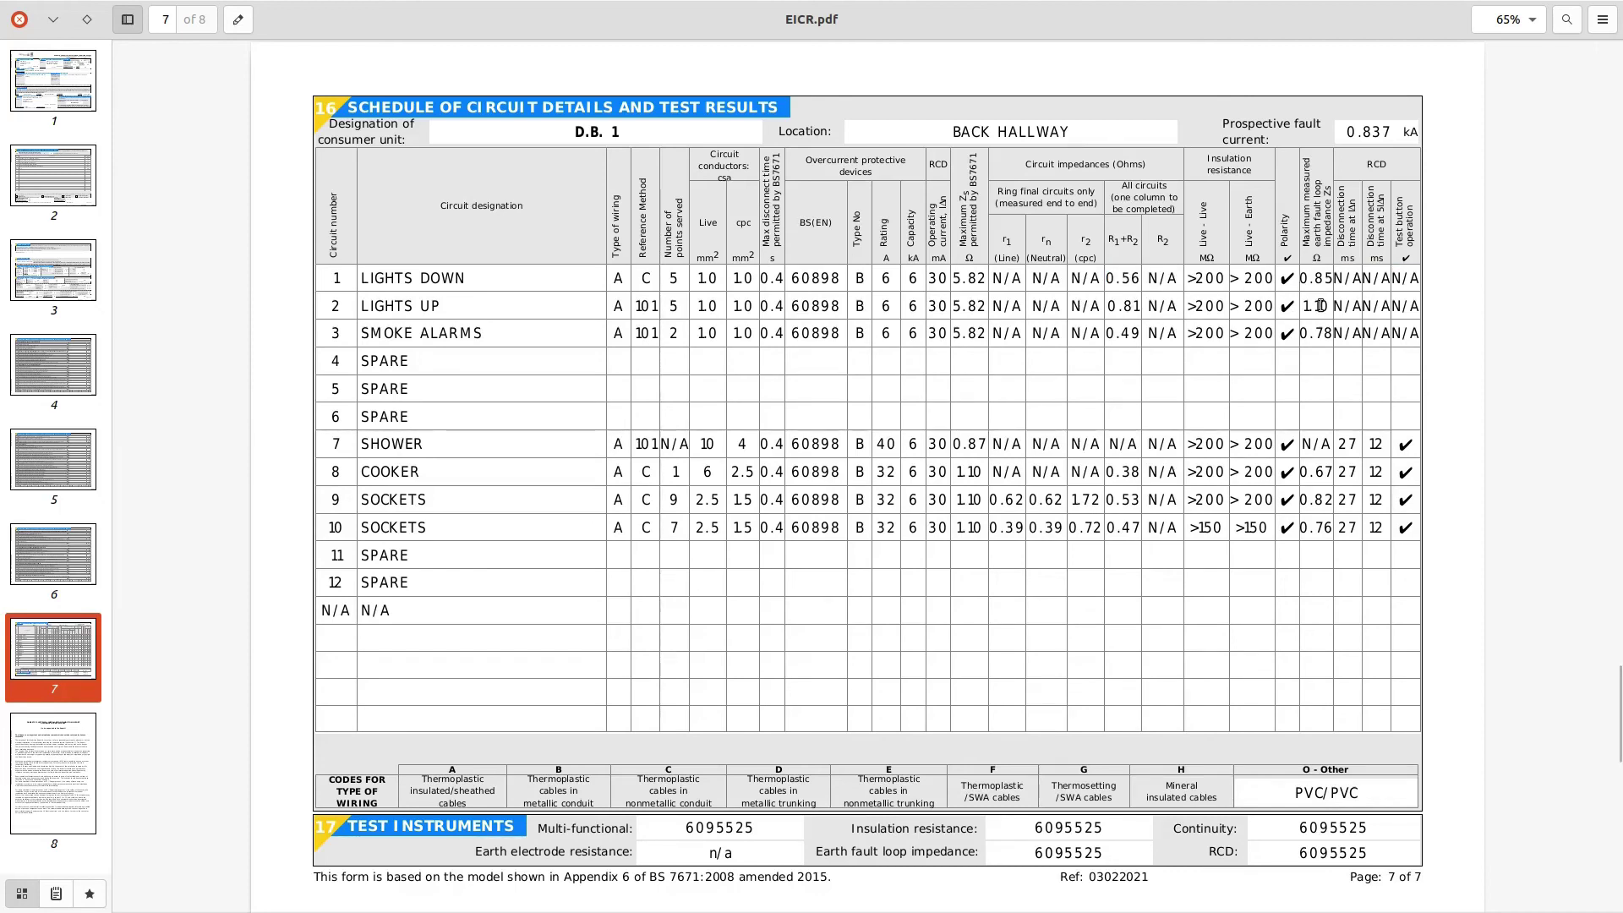